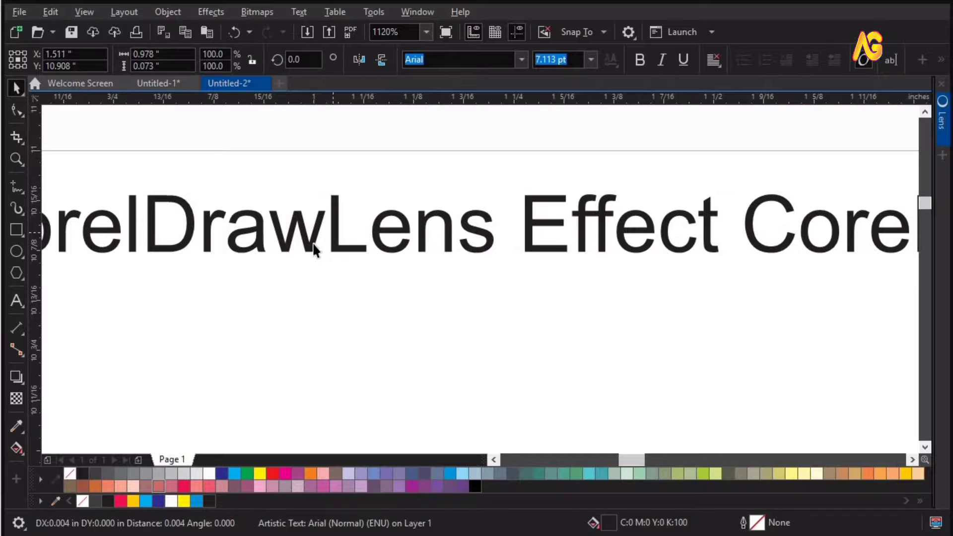
# Select both "Lens Effect CorelDraw" texts and duplicate them end to end along the page's top edge until the row spans the page.
pyautogui.keyDown('shift'); pyautogui.click(312, 247); pyautogui.keyUp('shift')
pyautogui.hotkey('shift', 'F2')
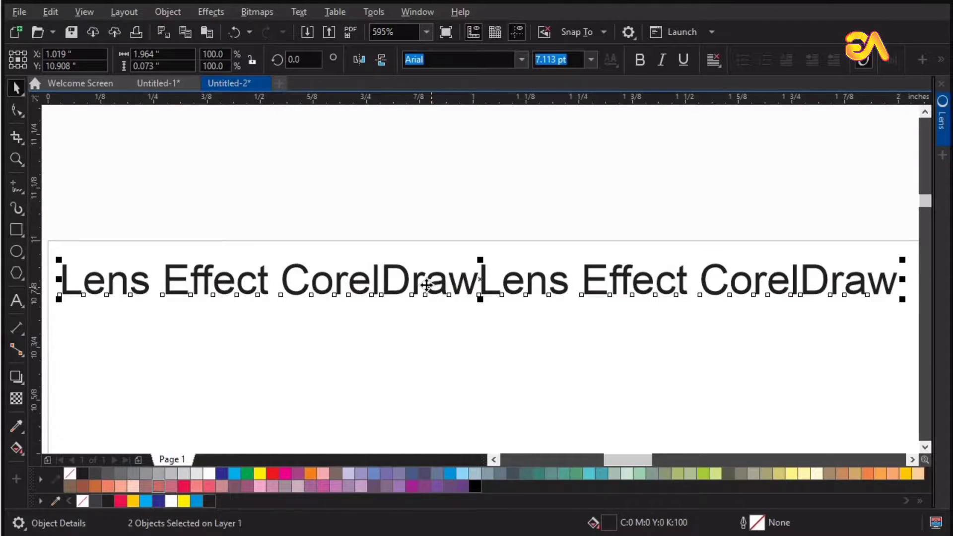
pyautogui.scroll(-4, 426, 285)
pyautogui.press('z')
pyautogui.moveTo(805, 380); pyautogui.dragTo(463, 234)
pyautogui.moveTo(559, 230); pyautogui.dragTo(768, 241)
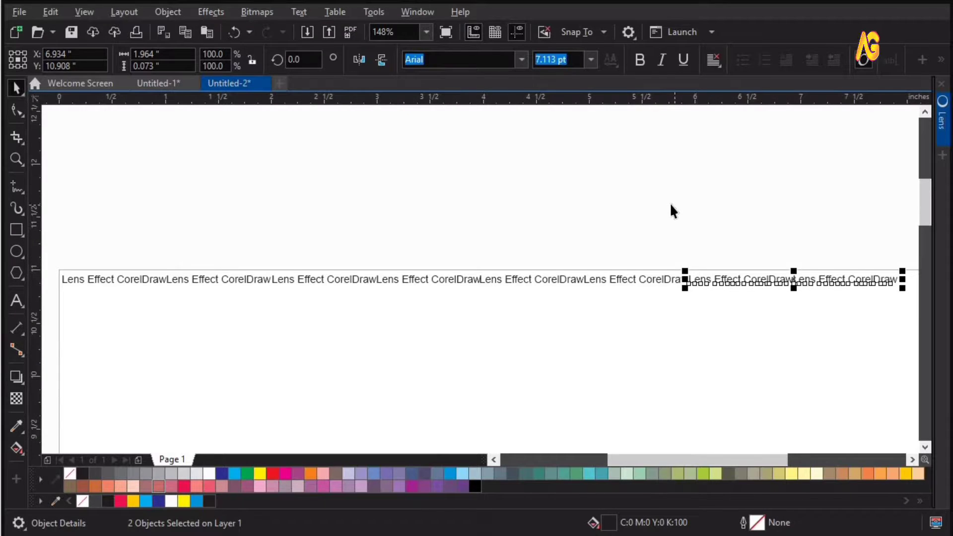
# Add an 8.5 by 11 inch rectangle around the page and centre the grouped text row horizontally within it.
pyautogui.click(671, 209)
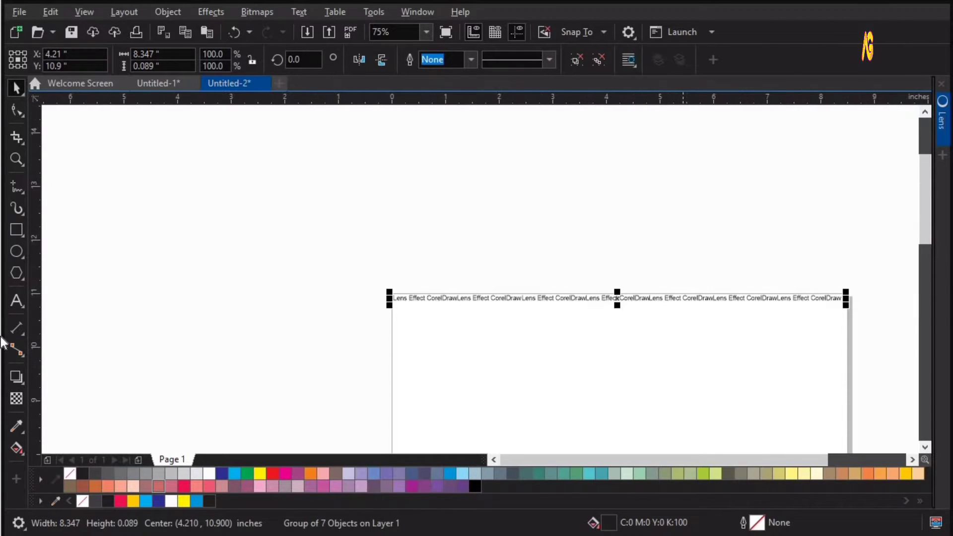
pyautogui.press('Escape')
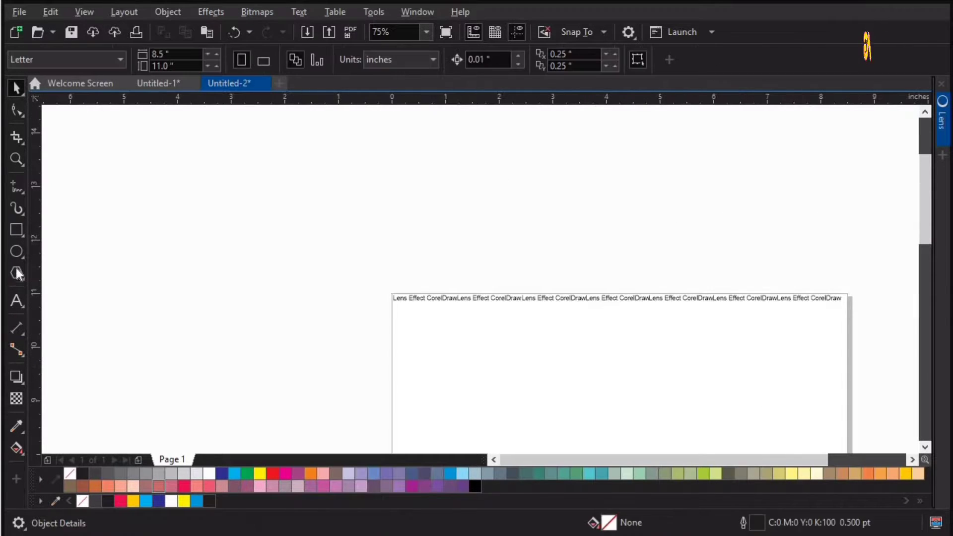
pyautogui.press('space')
pyautogui.moveTo(335, 253); pyautogui.dragTo(869, 364)
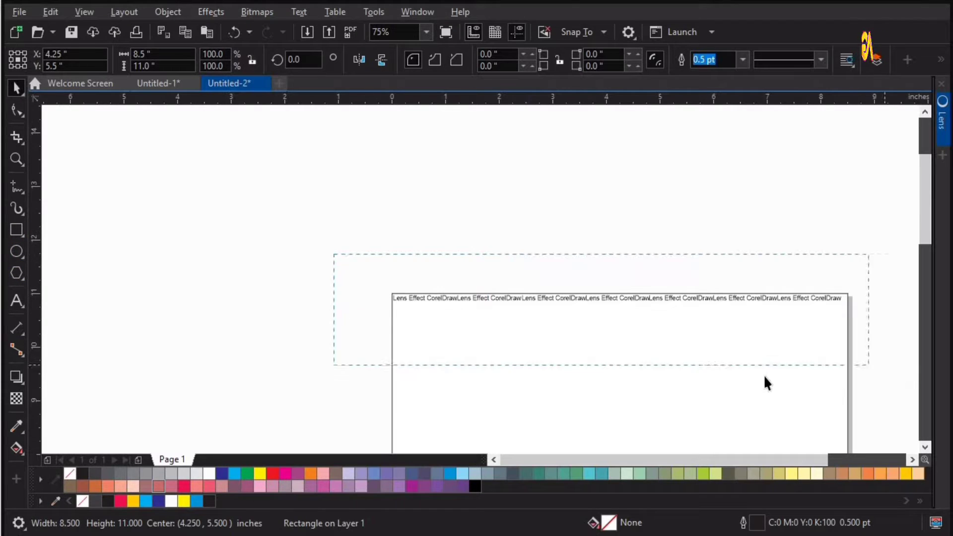
pyautogui.keyDown('shift'); pyautogui.click(755, 370); pyautogui.keyUp('shift')
# Duplicate the grouped text row about 0.1 inch below itself and repeat the copy down the upper part of the page.
pyautogui.press('F2')
pyautogui.moveTo(585, 271); pyautogui.dragTo(702, 344)
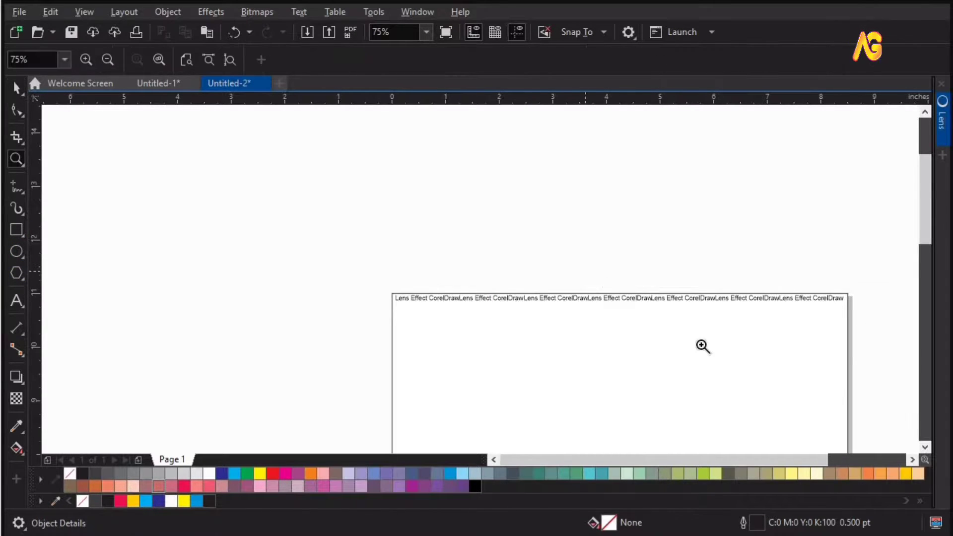
pyautogui.moveTo(395, 245); pyautogui.dragTo(396, 274)
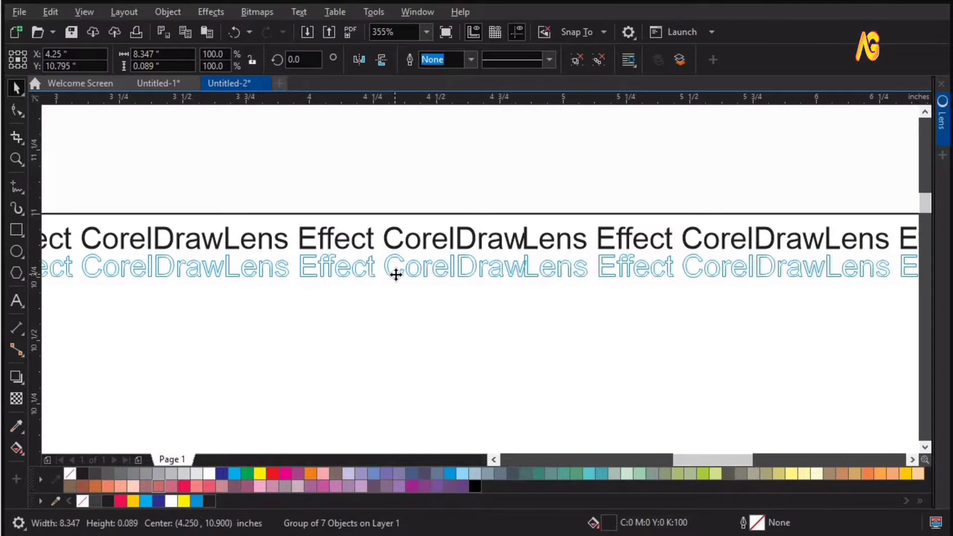
pyautogui.hotkey('ctrl', 'r')
pyautogui.hotkey('ctrl', 'r')
pyautogui.hotkey('ctrl', 'r')
pyautogui.hotkey('ctrl', 'r')
pyautogui.hotkey('ctrl', 'r')
pyautogui.hotkey('ctrl', 'r')
pyautogui.hotkey('ctrl', 'r')
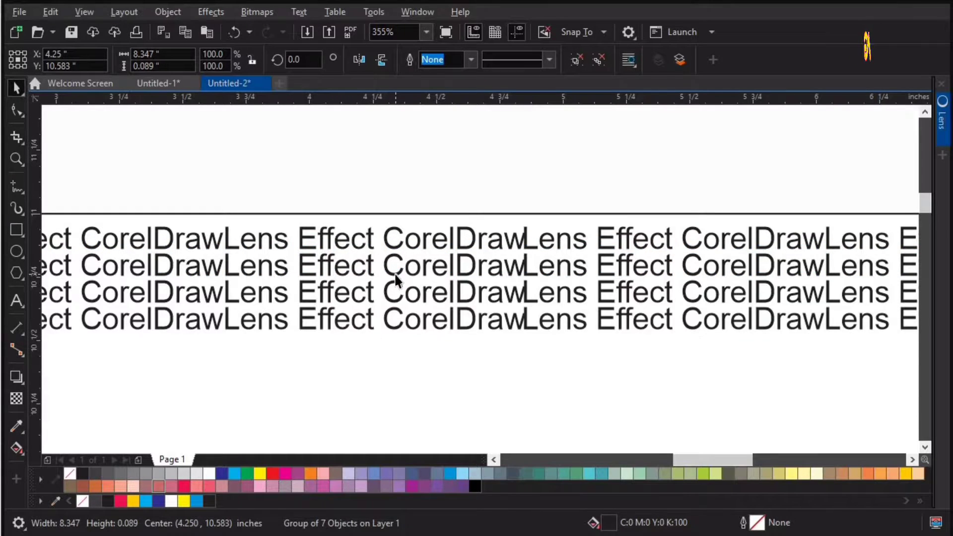
pyautogui.hotkey('ctrl', 'r')
pyautogui.hotkey('ctrl', 'r')
pyautogui.hotkey('ctrl', 'r')
pyautogui.hotkey('ctrl', 'r')
pyautogui.hotkey('ctrl', 'r')
pyautogui.hotkey('ctrl', 'r')
pyautogui.hotkey('ctrl', 'r')
pyautogui.hotkey('ctrl', 'r')
pyautogui.hotkey('ctrl', 'r')
pyautogui.hotkey('ctrl', 'r')
pyautogui.hotkey('ctrl', 'r')
pyautogui.hotkey('ctrl', 'r')
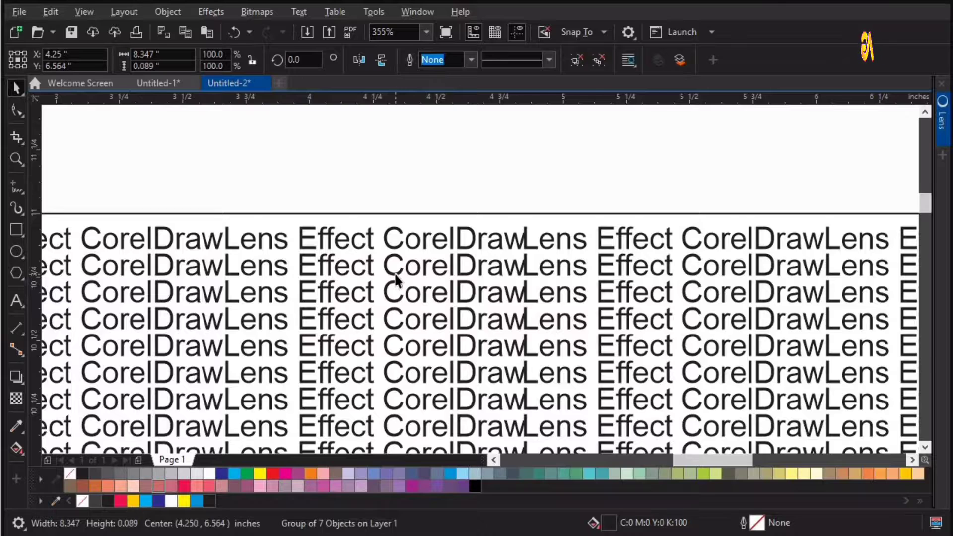
# Continue repeating the text row at the same spacing until the pattern fills the page to its bottom edge.
pyautogui.hotkey('shift', 'F4')
pyautogui.hotkey('ctrl', 'r')
pyautogui.hotkey('ctrl', 'r')
pyautogui.hotkey('ctrl', 'r')
pyautogui.hotkey('ctrl', 'r')
pyautogui.hotkey('ctrl', 'r')
pyautogui.hotkey('ctrl', 'r')
pyautogui.hotkey('ctrl', 'r')
pyautogui.hotkey('ctrl', 'r')
pyautogui.hotkey('ctrl', 'r')
pyautogui.hotkey('ctrl', 'r')
pyautogui.hotkey('ctrl', 'r')
pyautogui.hotkey('ctrl', 'r')
pyautogui.hotkey('ctrl', 'r')
pyautogui.hotkey('ctrl', 'r')
pyautogui.hotkey('ctrl', 'r')
pyautogui.hotkey('ctrl', 'r')
pyautogui.hotkey('ctrl', 'r')
pyautogui.hotkey('ctrl', 'r')
pyautogui.hotkey('ctrl', 'r')
pyautogui.hotkey('ctrl', 'r')
pyautogui.hotkey('ctrl', 'r')
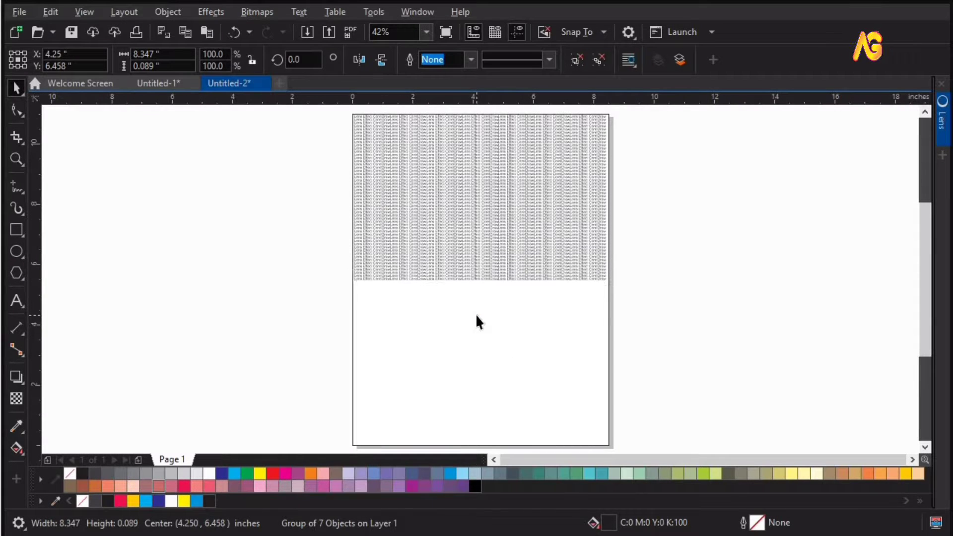
pyautogui.hotkey('ctrl', 'r')
pyautogui.hotkey('ctrl', 'r')
pyautogui.hotkey('ctrl', 'r')
pyautogui.hotkey('ctrl', 'r')
pyautogui.hotkey('ctrl', 'r')
pyautogui.hotkey('ctrl', 'r')
pyautogui.hotkey('ctrl', 'r')
pyautogui.hotkey('ctrl', 'r')
pyautogui.hotkey('ctrl', 'r')
pyautogui.hotkey('ctrl', 'r')
pyautogui.hotkey('ctrl', 'r')
pyautogui.hotkey('ctrl', 'r')
pyautogui.hotkey('ctrl', 'r')
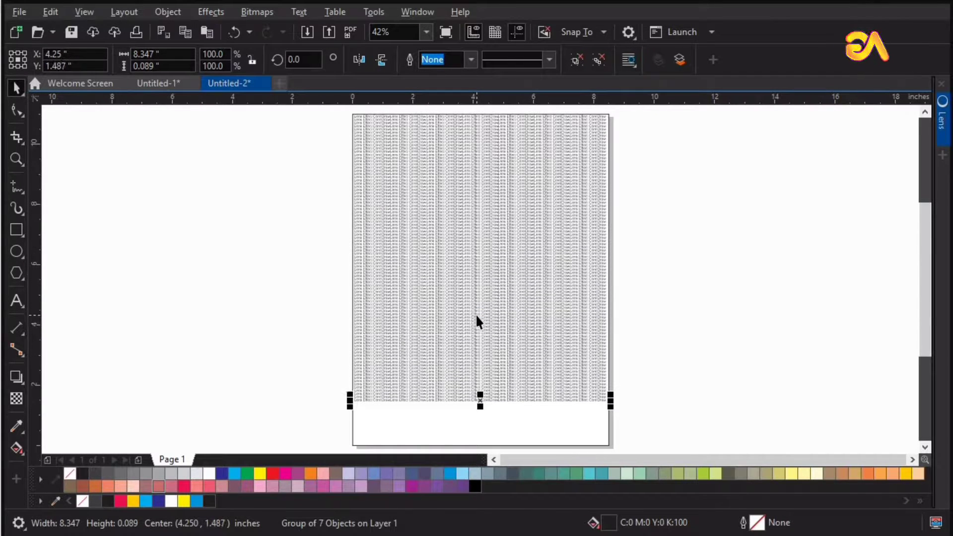
pyautogui.click(48, 341)
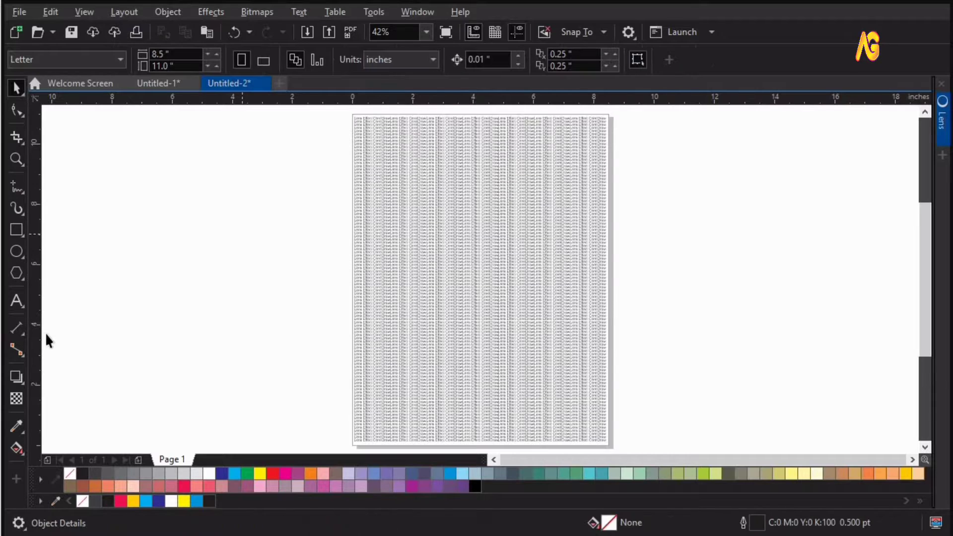
# Draw a circle about 5.14 inches in diameter beside the page and place a copy at the same height on the opposite side.
pyautogui.moveTo(108, 165); pyautogui.dragTo(214, 325)
pyautogui.moveTo(184, 245); pyautogui.dragTo(779, 299)
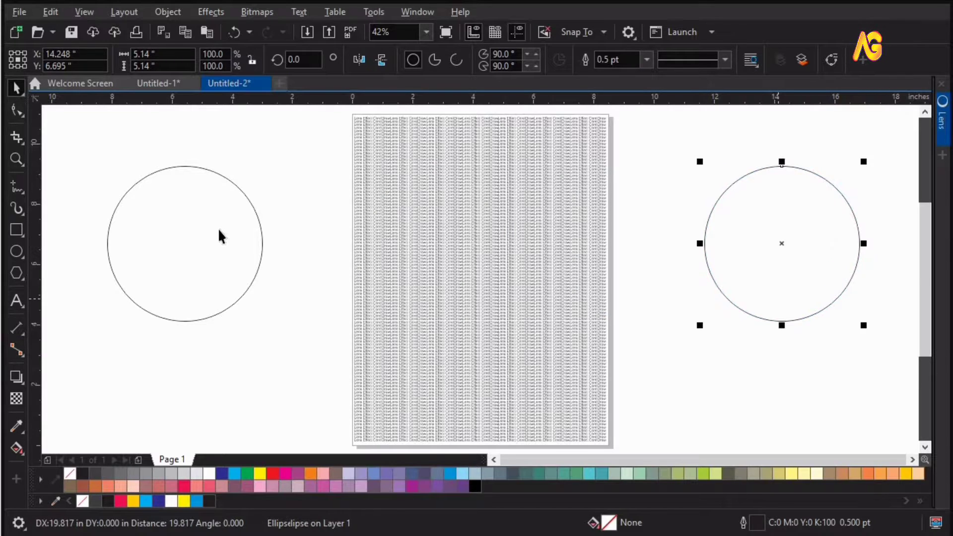
# Apply a Fish Eye lens effect at a 100% rate to the circle on the page's left side.
pyautogui.click(262, 221)
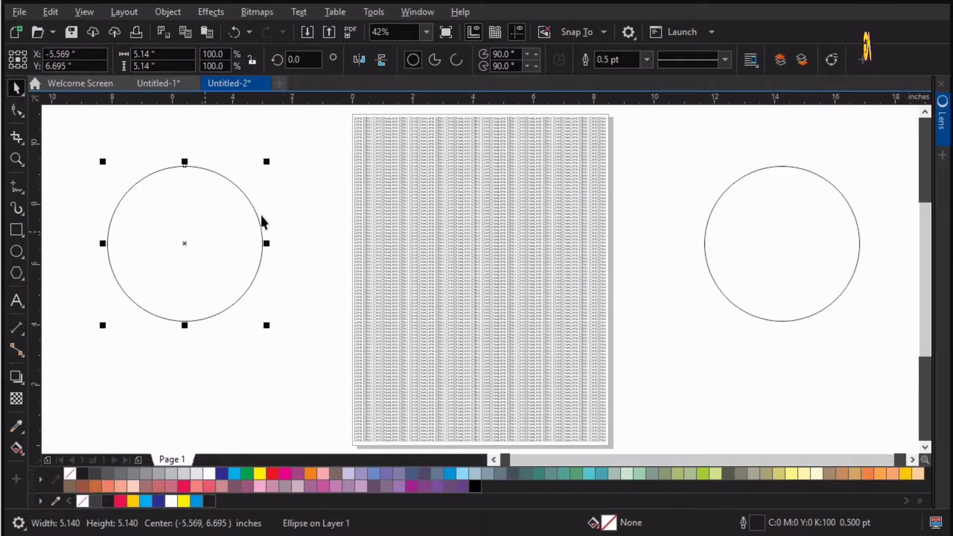
pyautogui.click(219, 13)
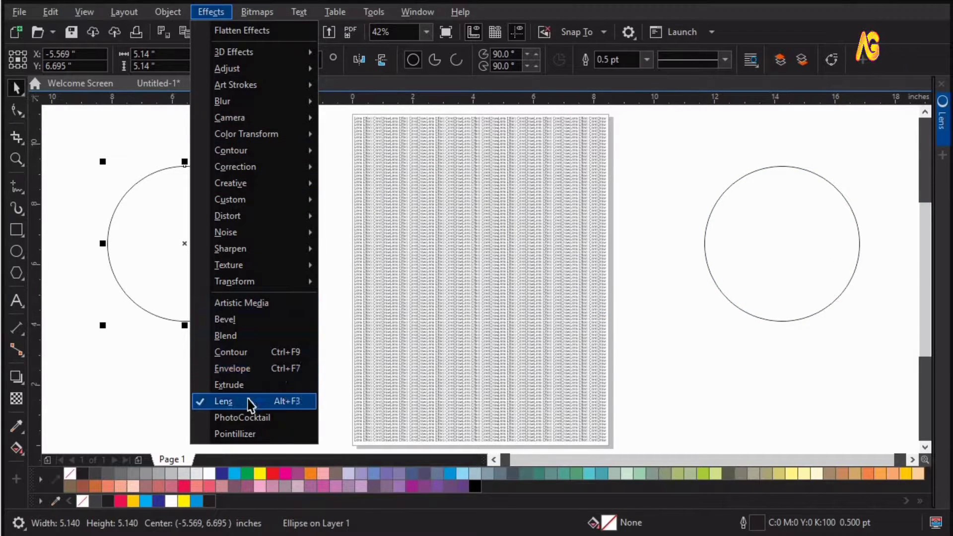
pyautogui.click(249, 400)
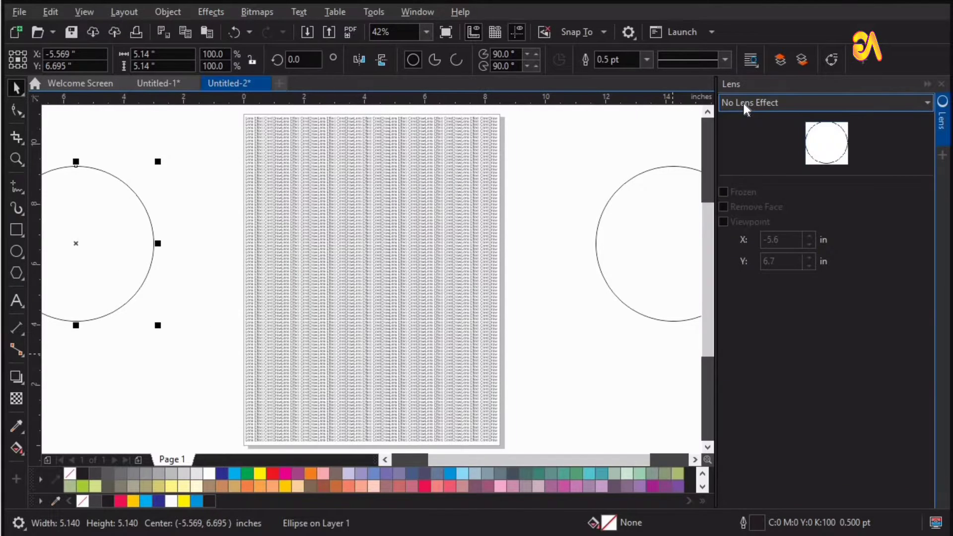
pyautogui.click(744, 104)
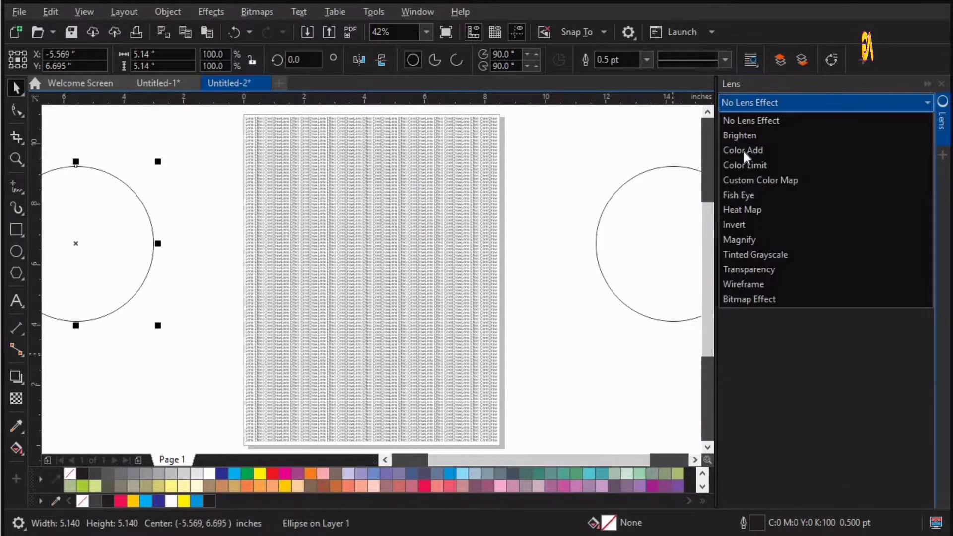
pyautogui.click(738, 194)
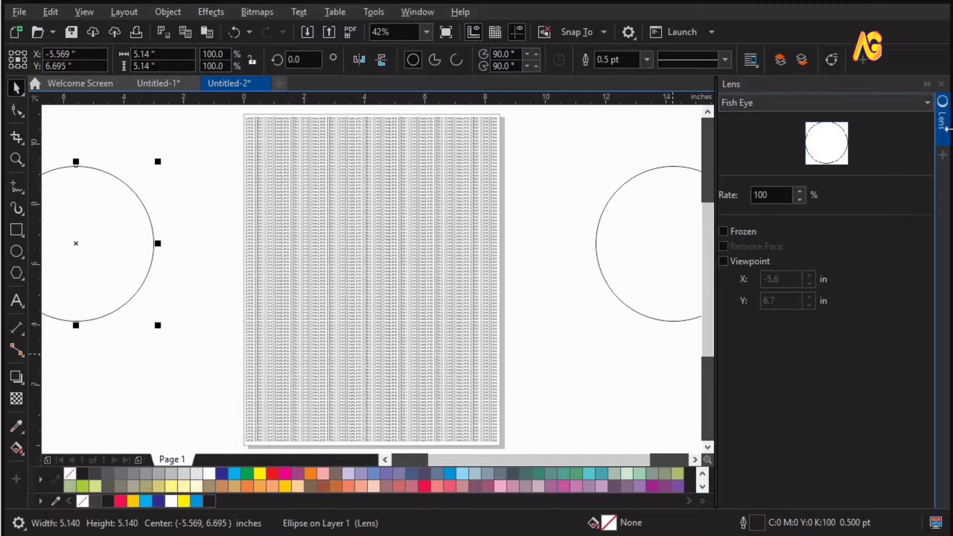
pyautogui.click(931, 90)
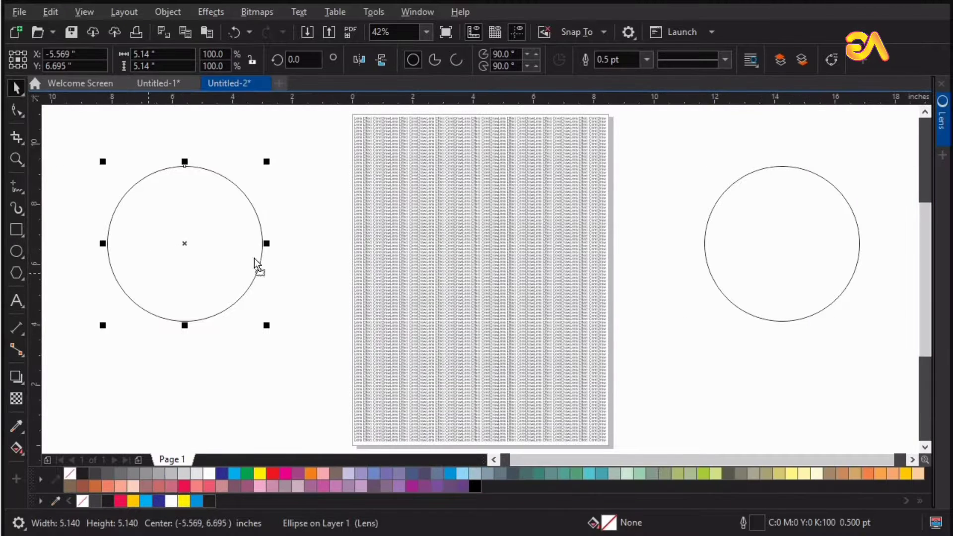
# Move the fish-eye circle onto the text pattern and centre it horizontally and vertically on the pattern.
pyautogui.moveTo(257, 260); pyautogui.dragTo(468, 279)
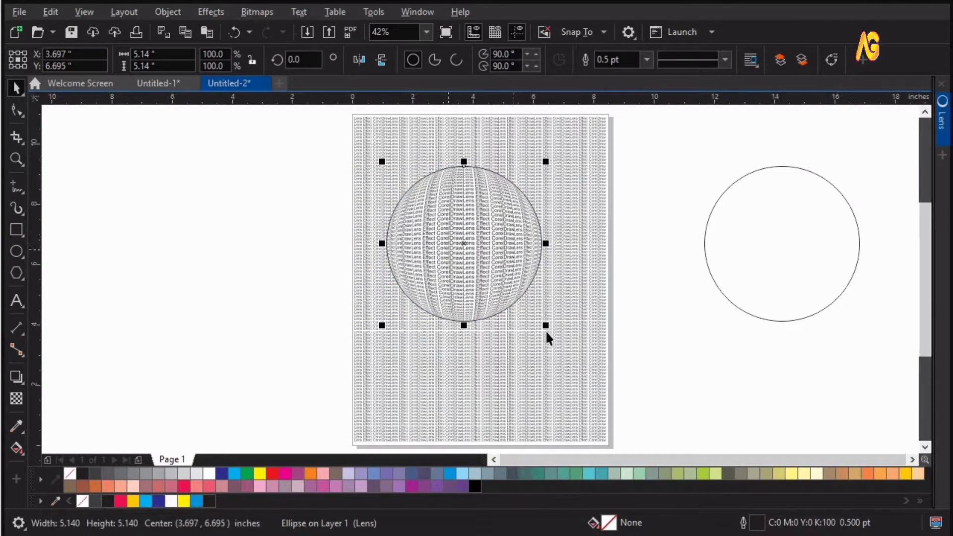
pyautogui.keyDown('shift'); pyautogui.click(575, 320); pyautogui.keyUp('shift')
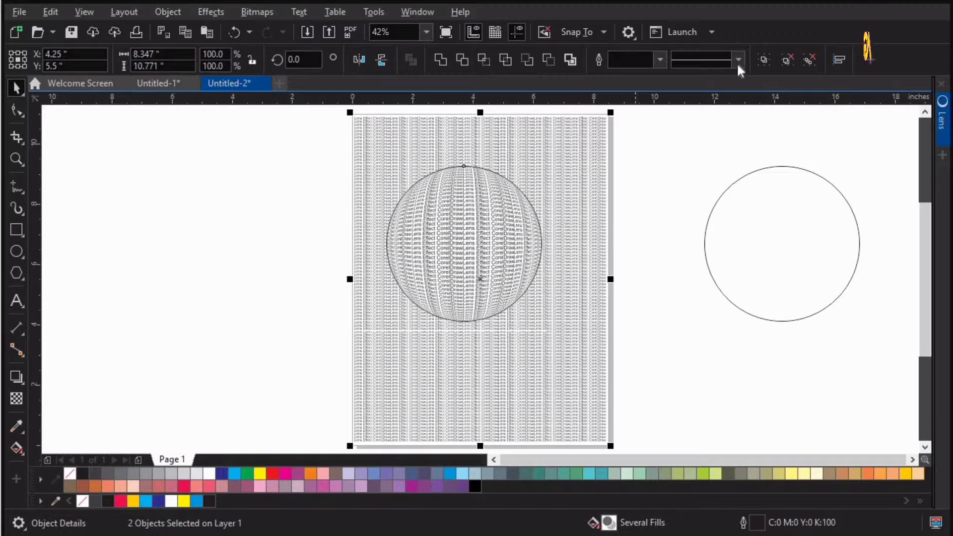
pyautogui.click(841, 56)
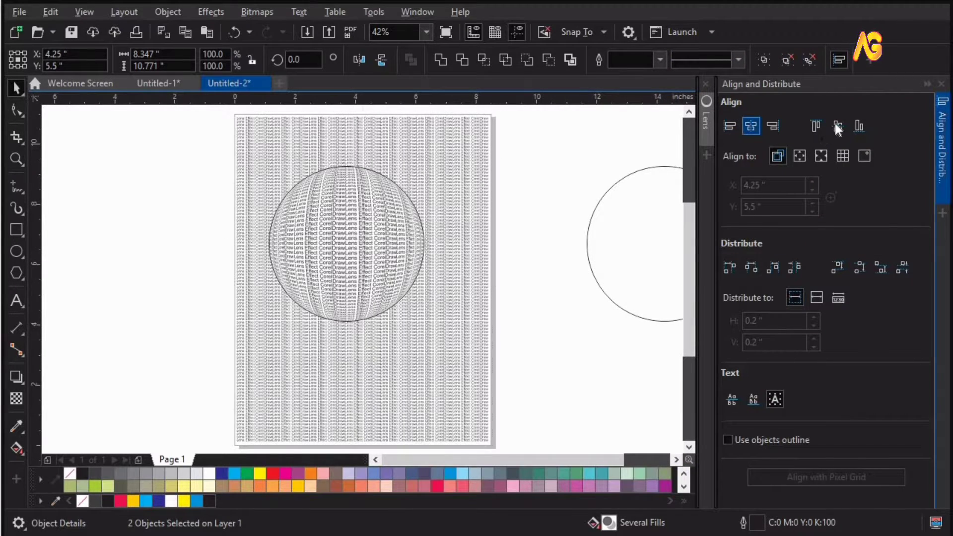
pyautogui.click(837, 125)
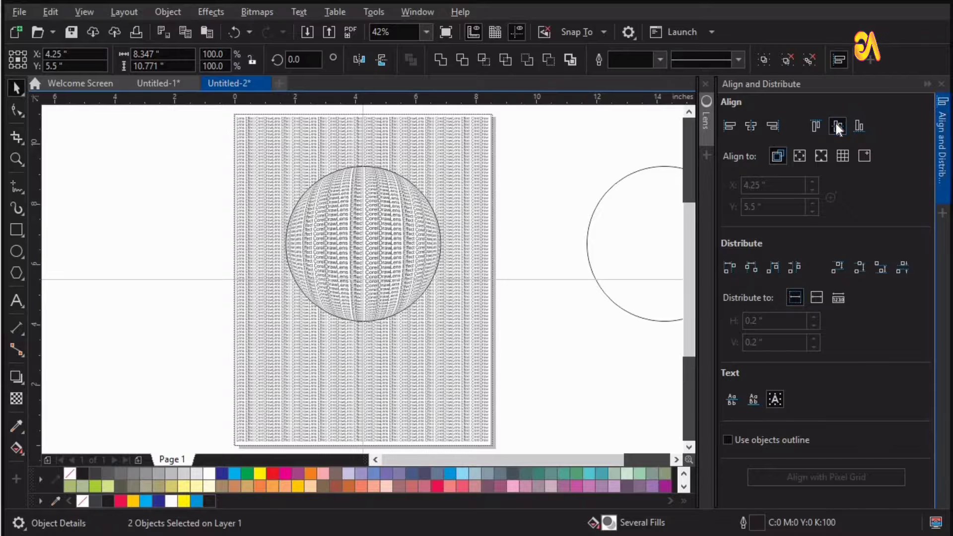
pyautogui.click(928, 84)
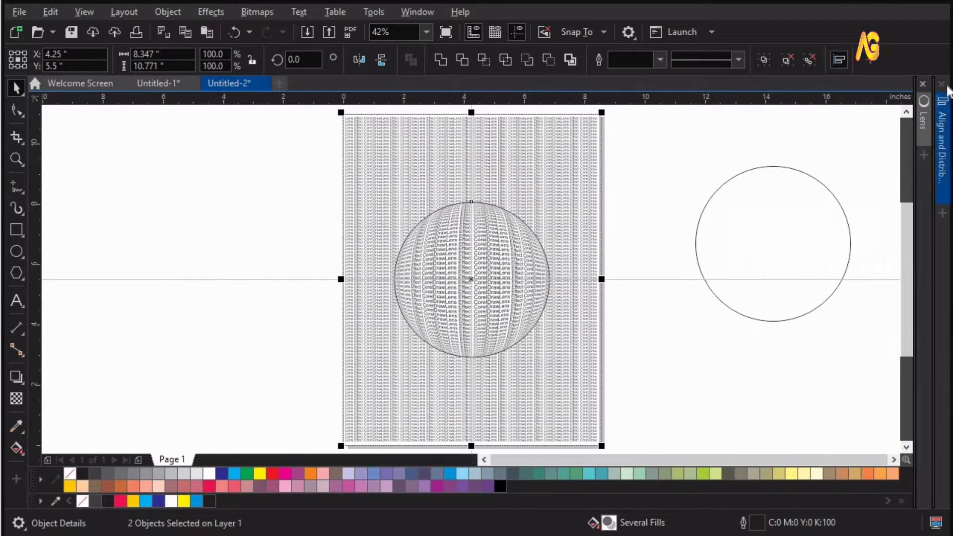
pyautogui.click(942, 84)
pyautogui.click(642, 297)
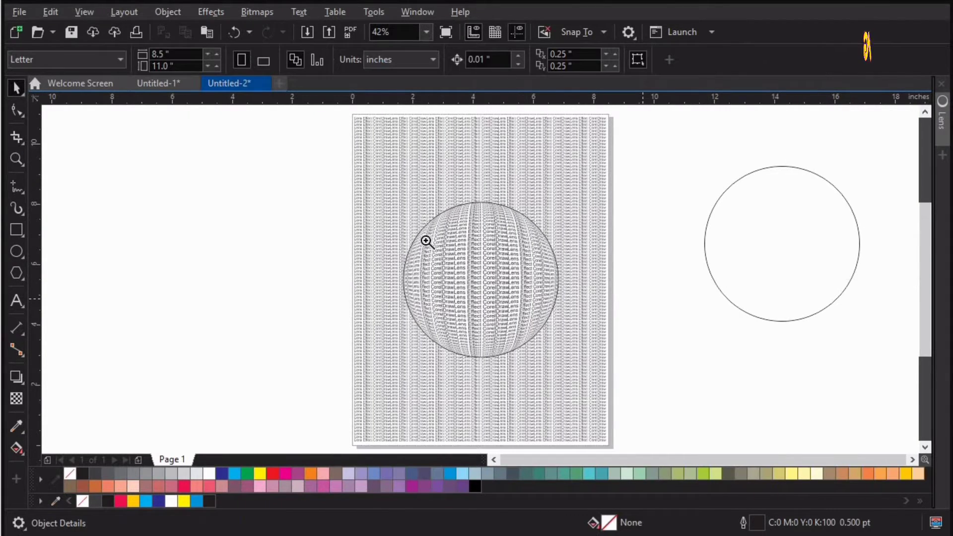
# Remove the outline from the fish-eye circle in the centre of the page.
pyautogui.moveTo(383, 183); pyautogui.dragTo(618, 362)
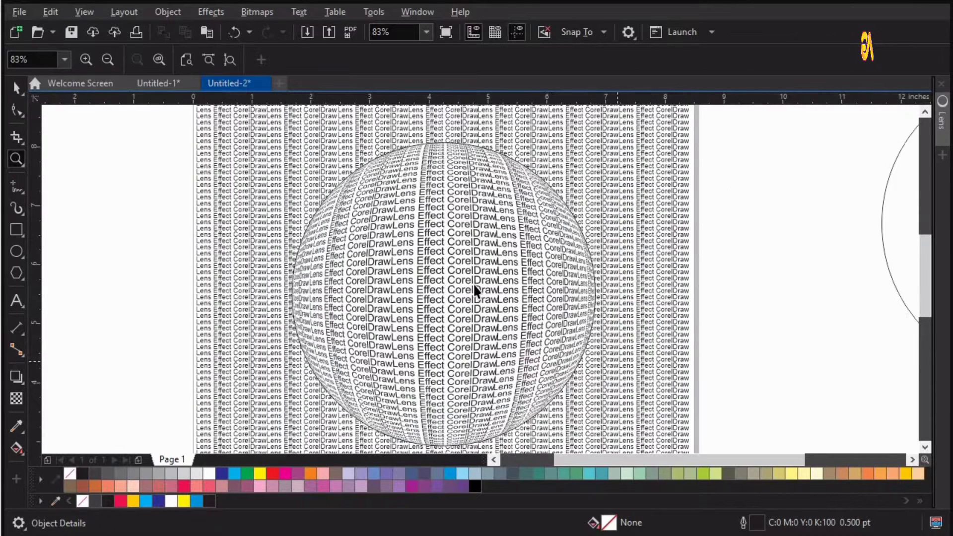
pyautogui.press('space')
pyautogui.click(474, 290)
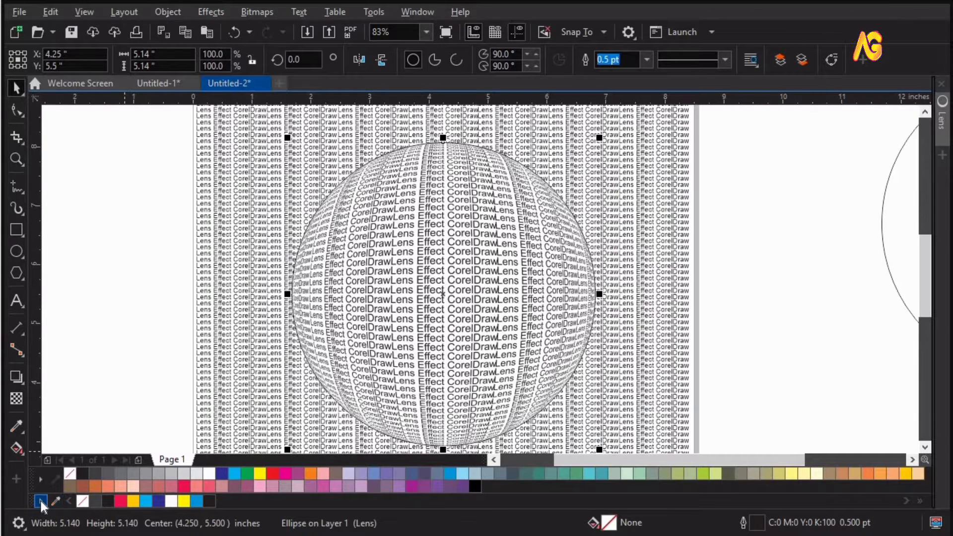
pyautogui.rightClick(40, 499)
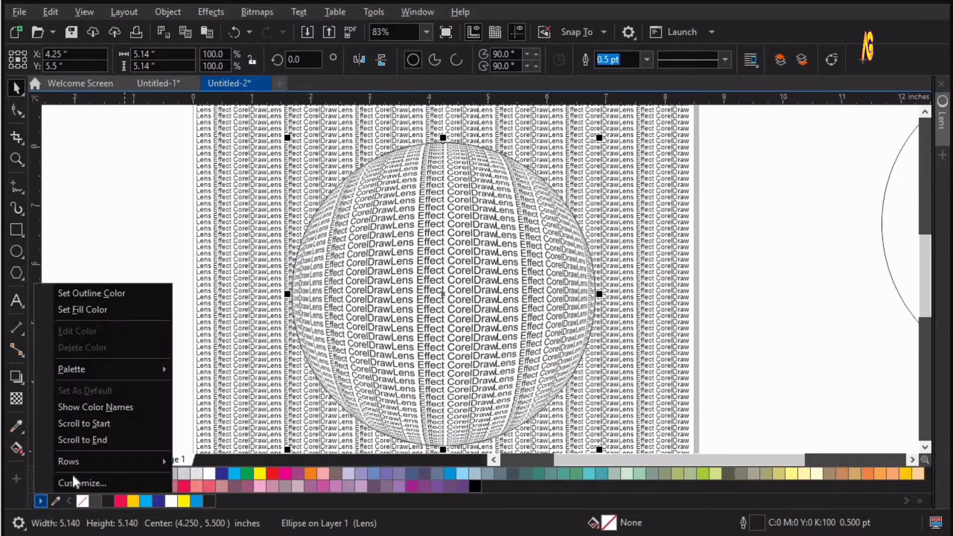
pyautogui.click(95, 294)
# Add an inner shadow to the fish-eye circle with an opacity of 80 and a feathering of 10.
pyautogui.click(16, 380)
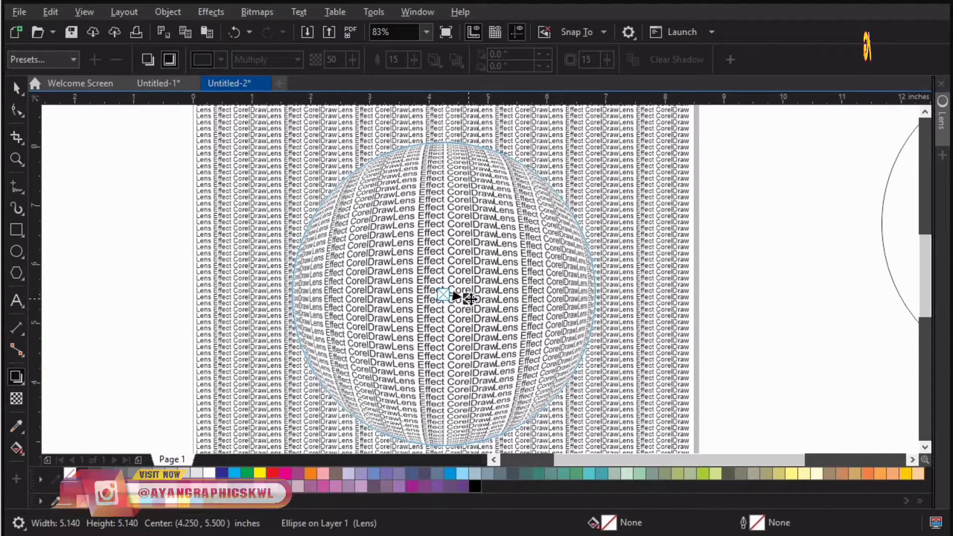
pyautogui.moveTo(444, 295); pyautogui.dragTo(588, 318)
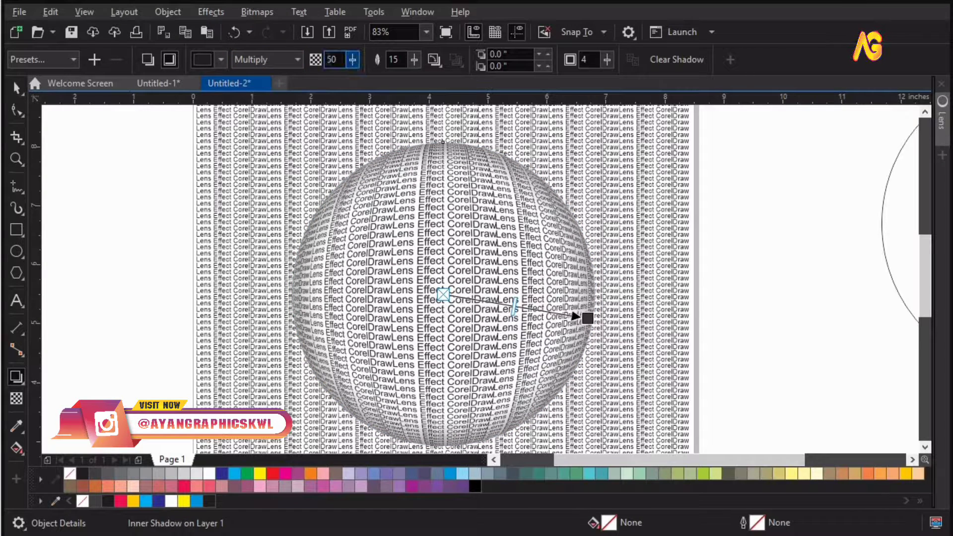
pyautogui.write('80')
pyautogui.press('Tab')
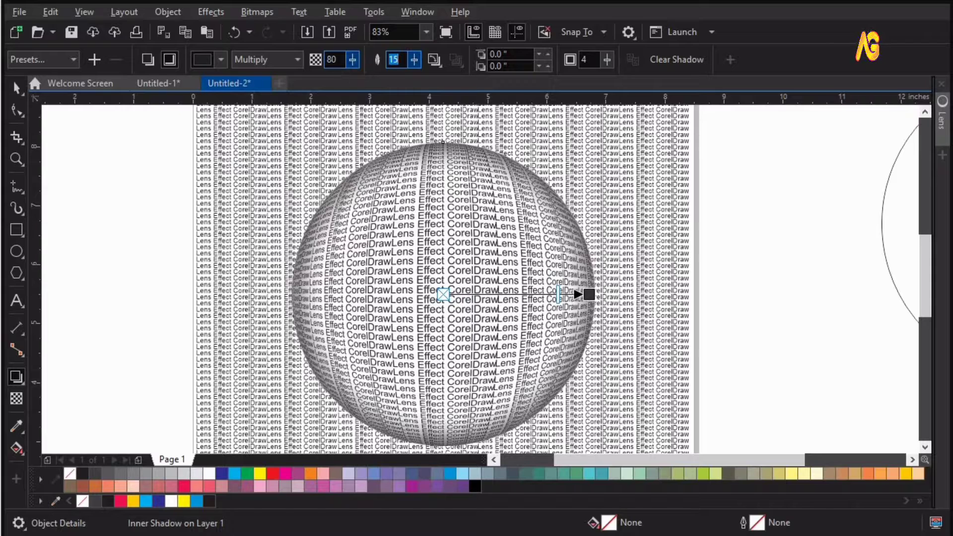
pyautogui.write('10')
pyautogui.press('Tab')
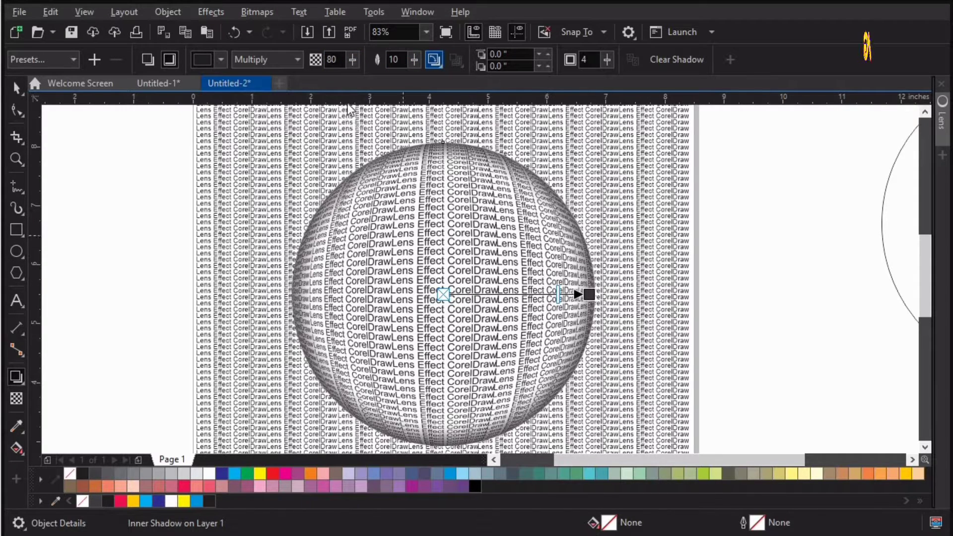
# Set the inner shadow's opacity to 60.
pyautogui.moveTo(340, 59); pyautogui.dragTo(302, 60)
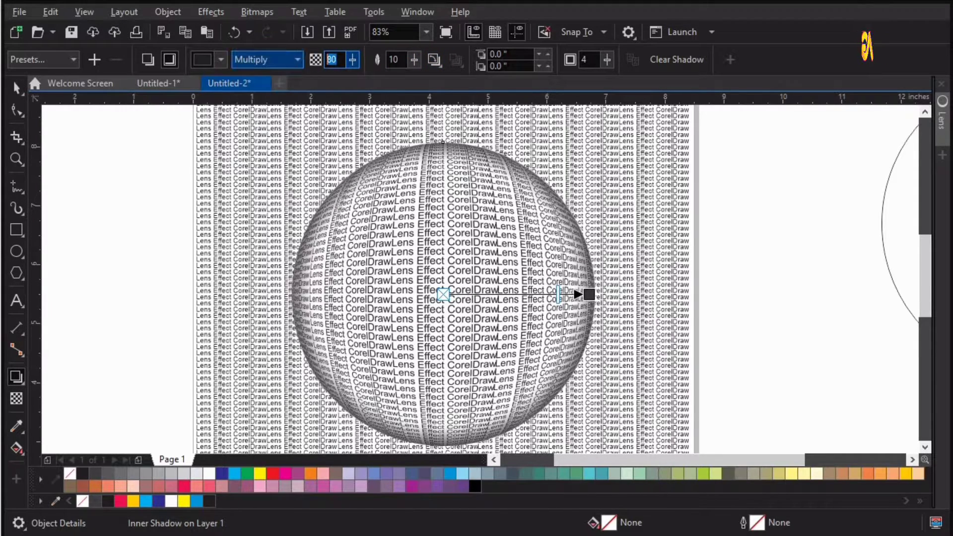
pyautogui.write('60')
pyautogui.press('Tab')
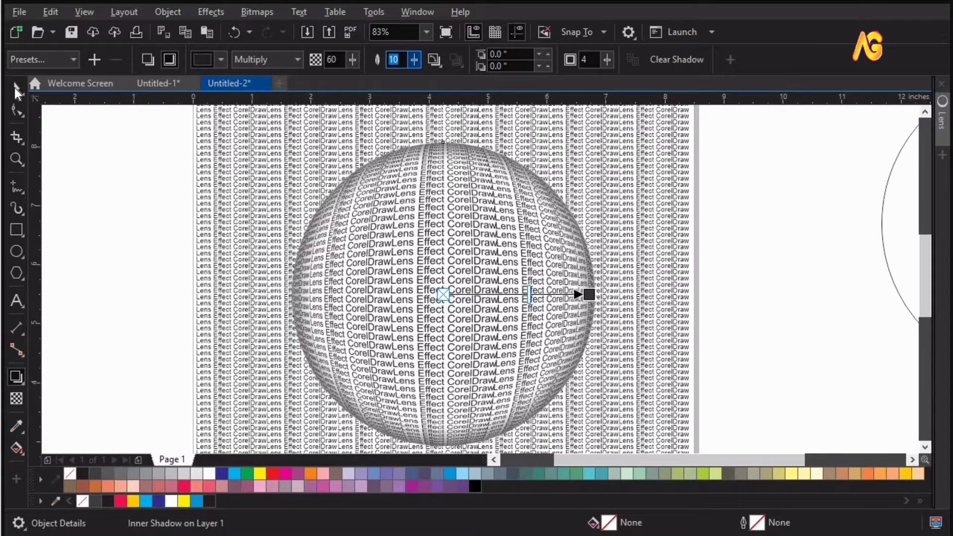
pyautogui.click(103, 183)
pyautogui.press('F4')
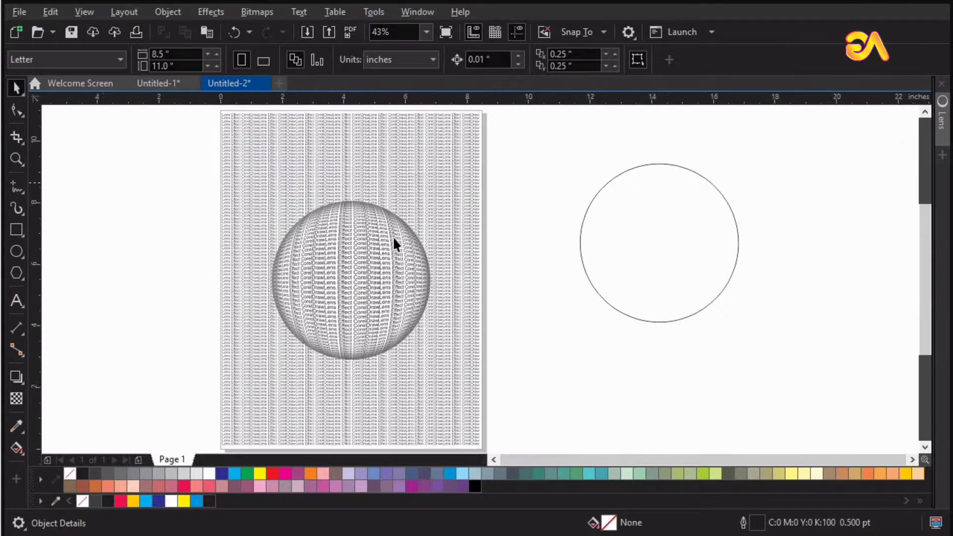
# Copy the plain circle to the left of the page and make another copy overlapping the original with a vertical offset of about 0.8 inch.
pyautogui.press('F2')
pyautogui.moveTo(192, 171); pyautogui.dragTo(511, 427)
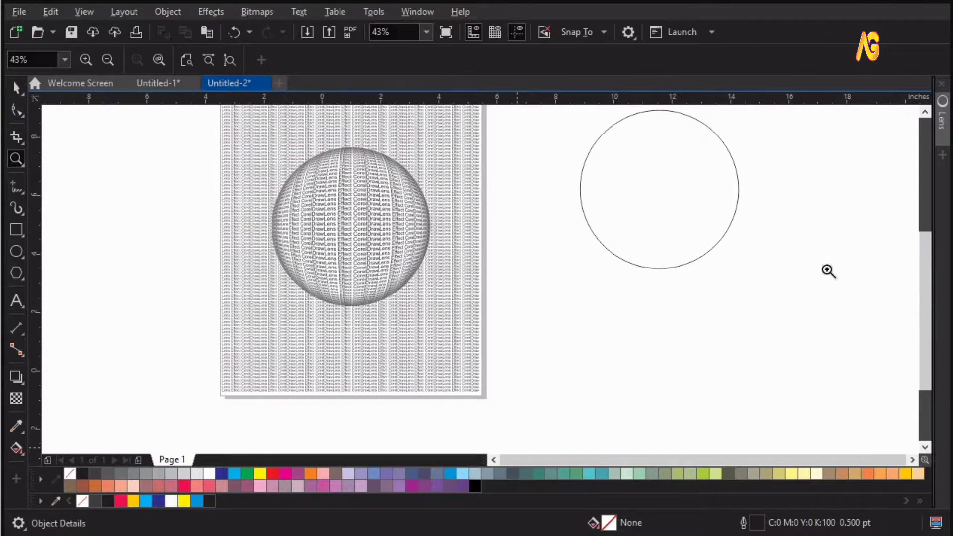
pyautogui.click(740, 171)
pyautogui.moveTo(736, 193); pyautogui.dragTo(210, 181)
pyautogui.rightClick(210, 182)
pyautogui.moveTo(732, 203); pyautogui.dragTo(738, 230)
pyautogui.rightClick(738, 230)
# Smart-fill the lower crescent between the two overlapping circles with C:0 M:0 Y:0 K:90, and delete both circles, keeping only the crescent.
pyautogui.keyDown('shift'); pyautogui.click(715, 247); pyautogui.keyUp('shift')
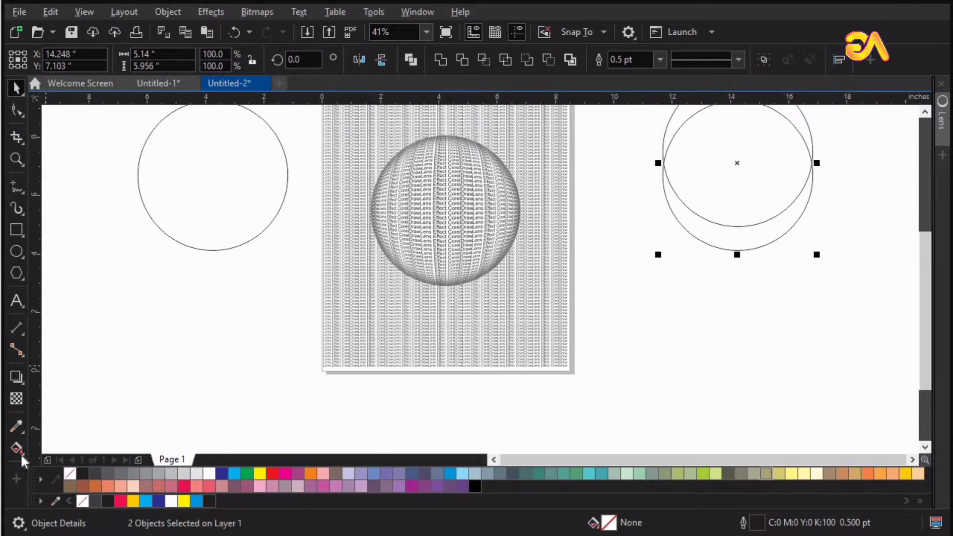
pyautogui.click(62, 464)
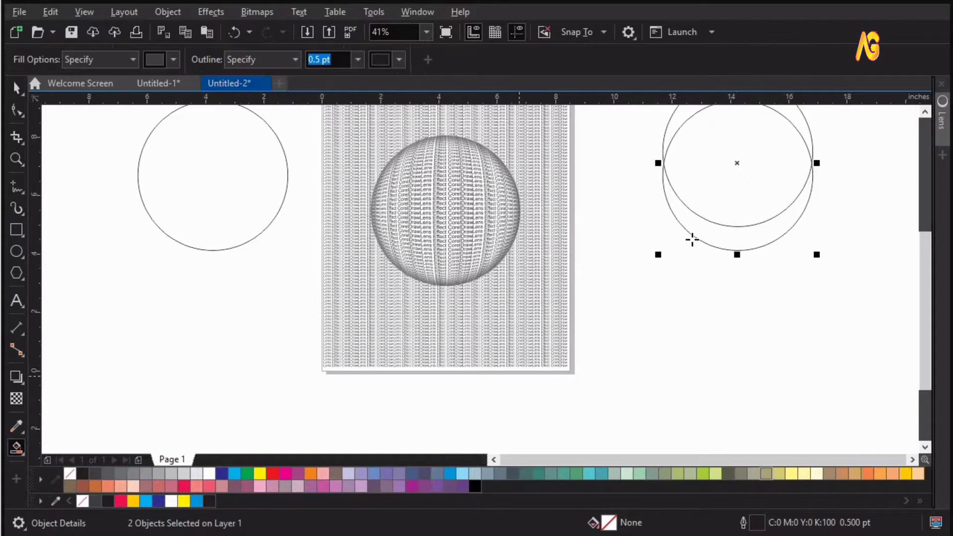
pyautogui.click(698, 233)
pyautogui.press('space')
pyautogui.click(755, 149)
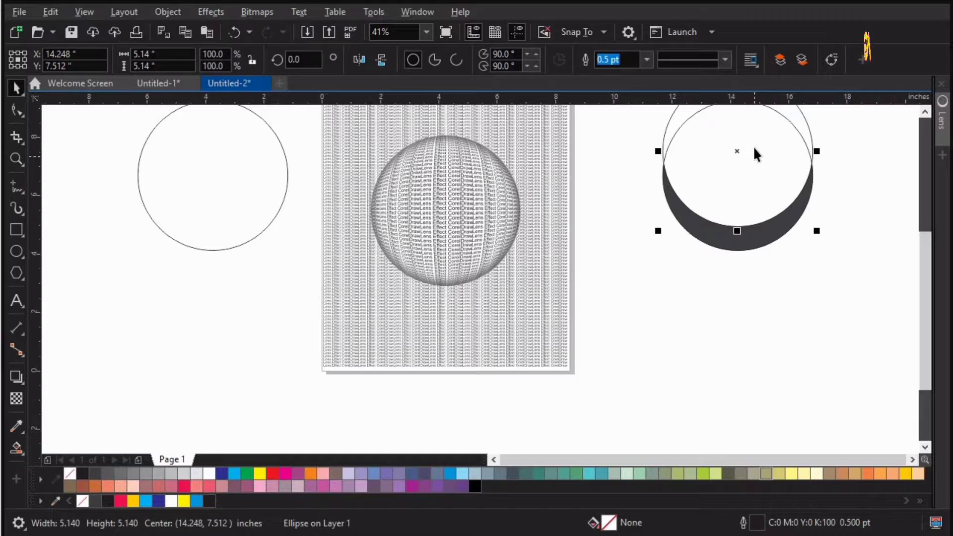
pyautogui.press('Delete')
pyautogui.click(752, 240)
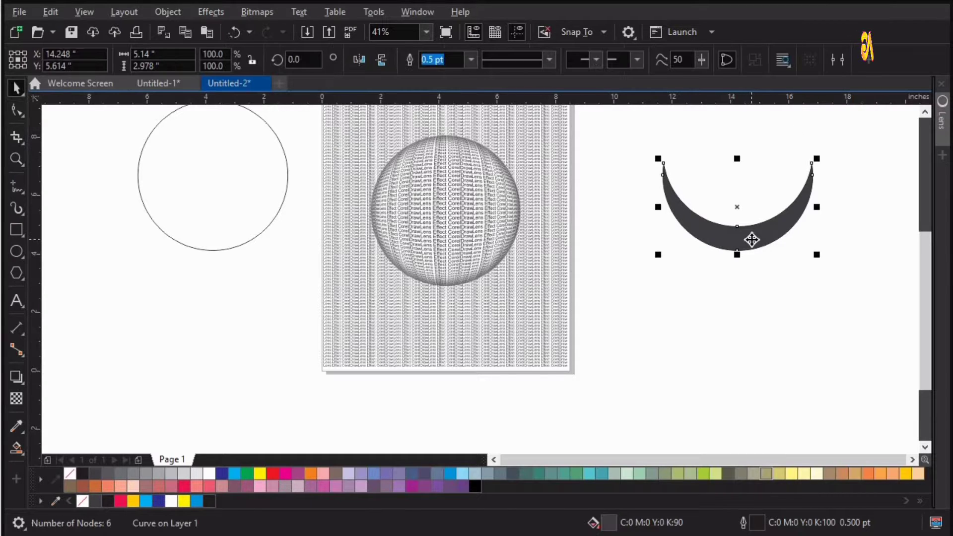
# Draw a rectangular handle about 1.17 by 3.78 inches below the crescent, round its corners by about 0.23 inch, and move it to the crescent's lower edge.
pyautogui.click(16, 230)
pyautogui.moveTo(723, 243); pyautogui.dragTo(755, 353)
pyautogui.press('F10')
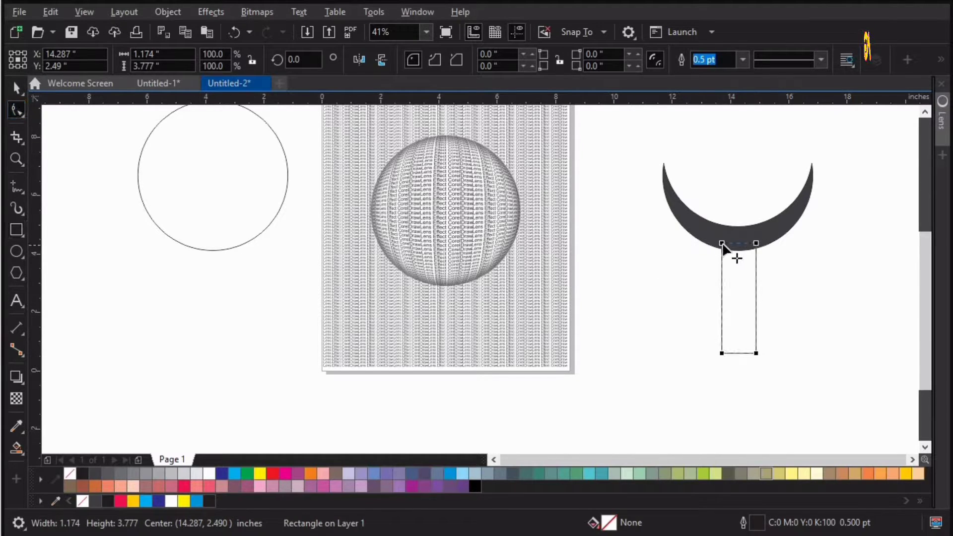
pyautogui.moveTo(723, 244); pyautogui.dragTo(725, 250)
pyautogui.press('z')
pyautogui.moveTo(661, 222); pyautogui.dragTo(824, 311)
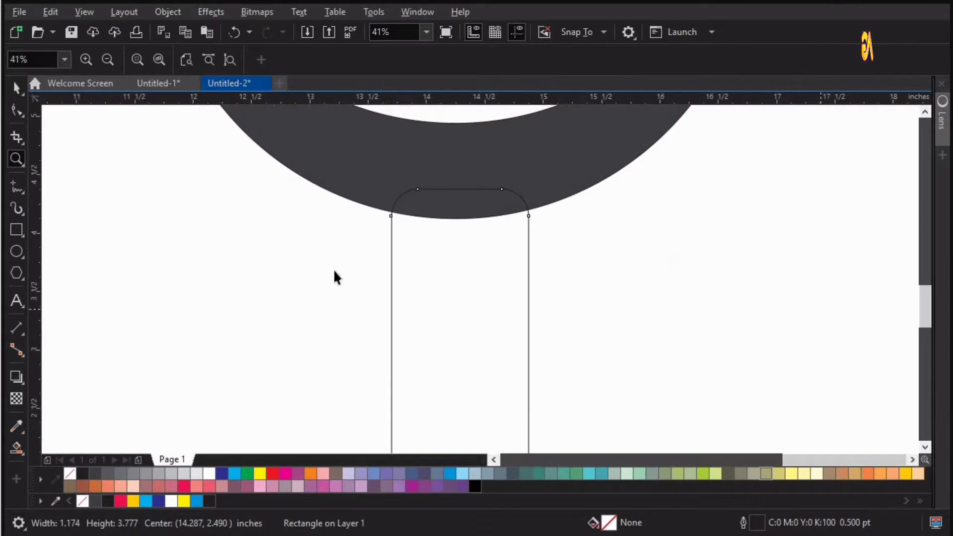
pyautogui.press('space')
pyautogui.moveTo(485, 297); pyautogui.dragTo(484, 311)
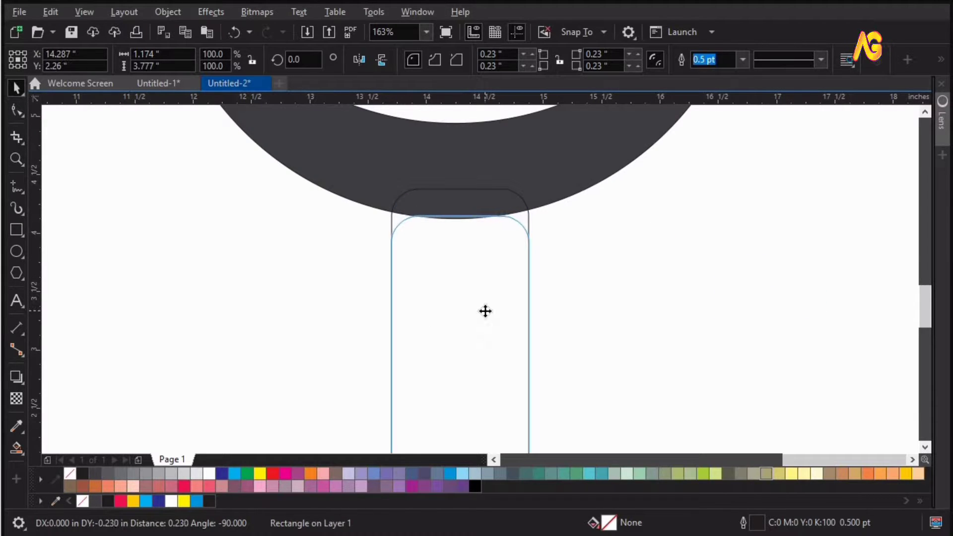
# Weld the rounded handle to the crescent and remove the outline from the combined shape.
pyautogui.keyDown('shift'); pyautogui.click(455, 193); pyautogui.keyUp('shift')
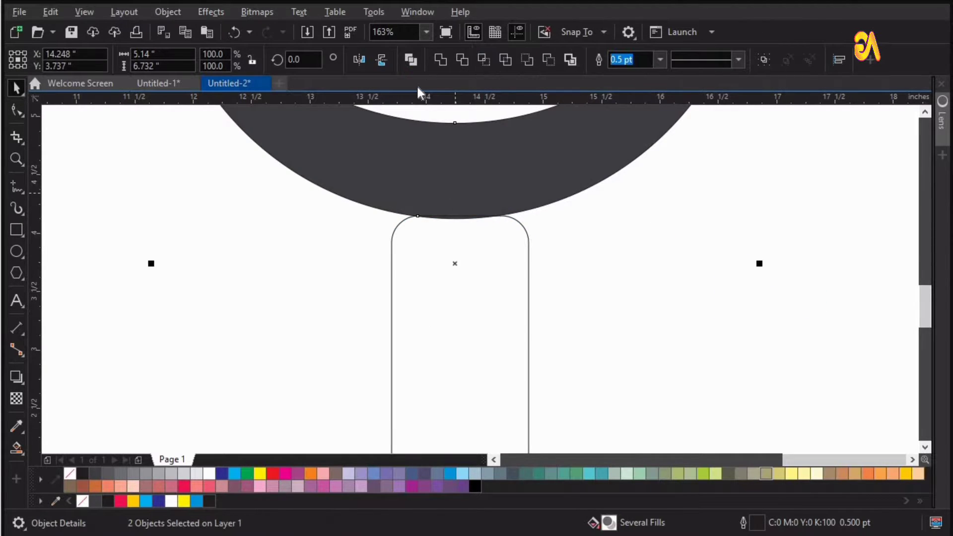
pyautogui.click(436, 56)
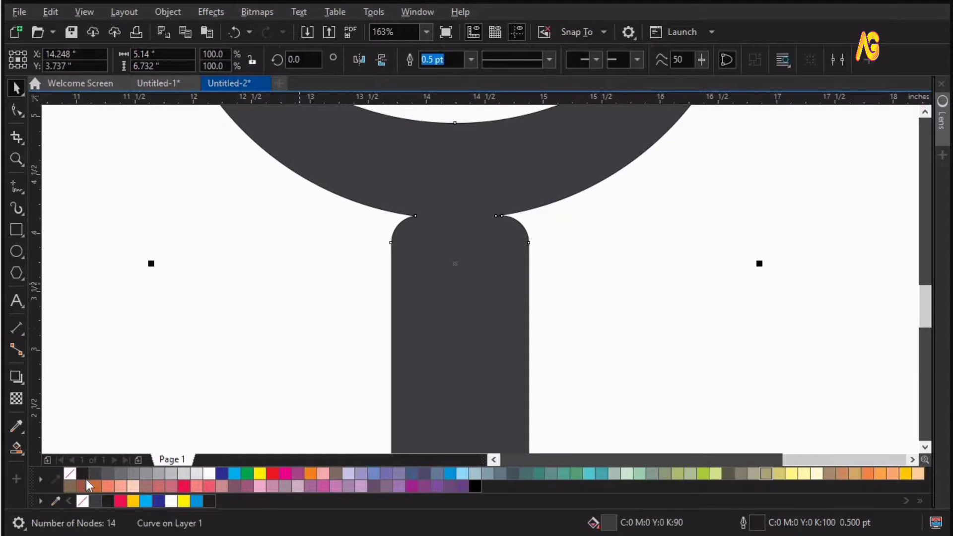
pyautogui.click(582, 317)
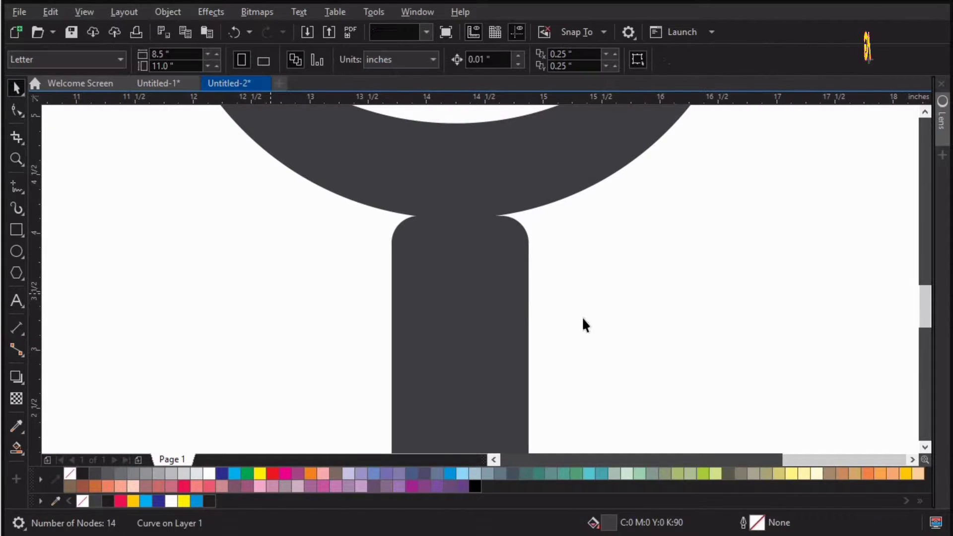
# Move the crescent-and-handle shape onto the page so that the crescent fits the lower edge of the fish-eye sphere.
pyautogui.press('F4')
pyautogui.moveTo(769, 313)
pyautogui.mouseDown()
pyautogui.moveTo(649, 345)
pyautogui.moveTo(515, 362)
pyautogui.moveTo(468, 364)
pyautogui.moveTo(460, 354)
pyautogui.mouseUp()
pyautogui.press('z')
pyautogui.moveTo(314, 184); pyautogui.dragTo(576, 426)
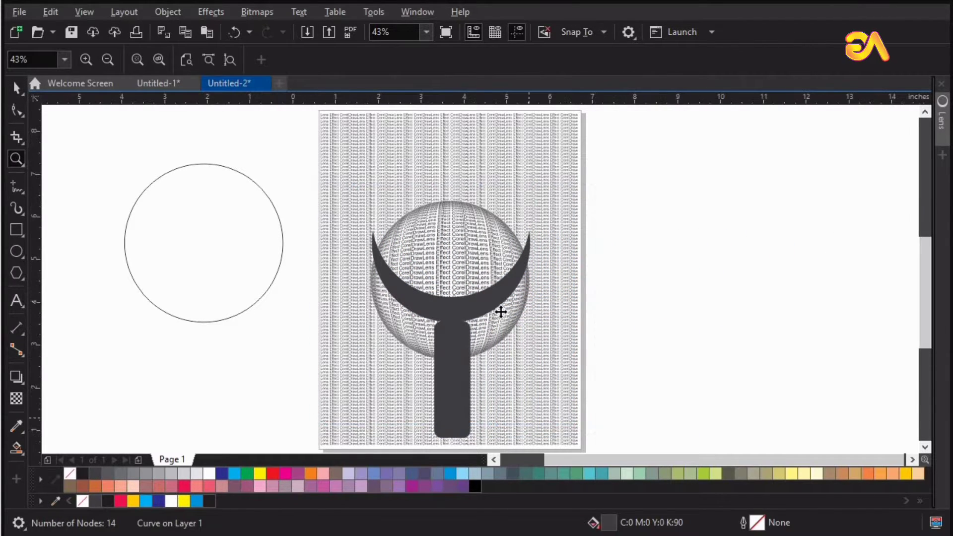
pyautogui.press('space')
pyautogui.moveTo(487, 305); pyautogui.dragTo(487, 347)
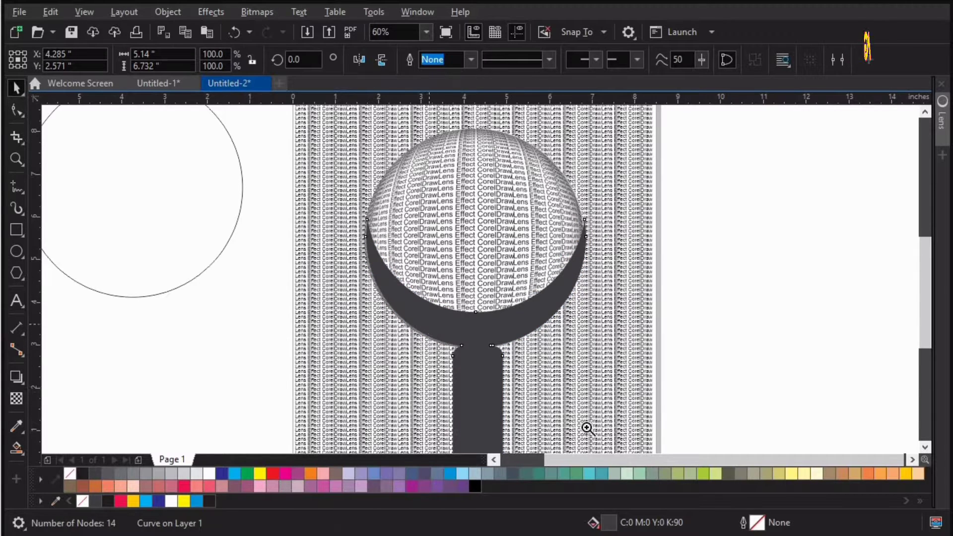
pyautogui.moveTo(587, 429); pyautogui.dragTo(382, 292)
pyautogui.press('space')
pyautogui.moveTo(464, 255); pyautogui.dragTo(465, 259)
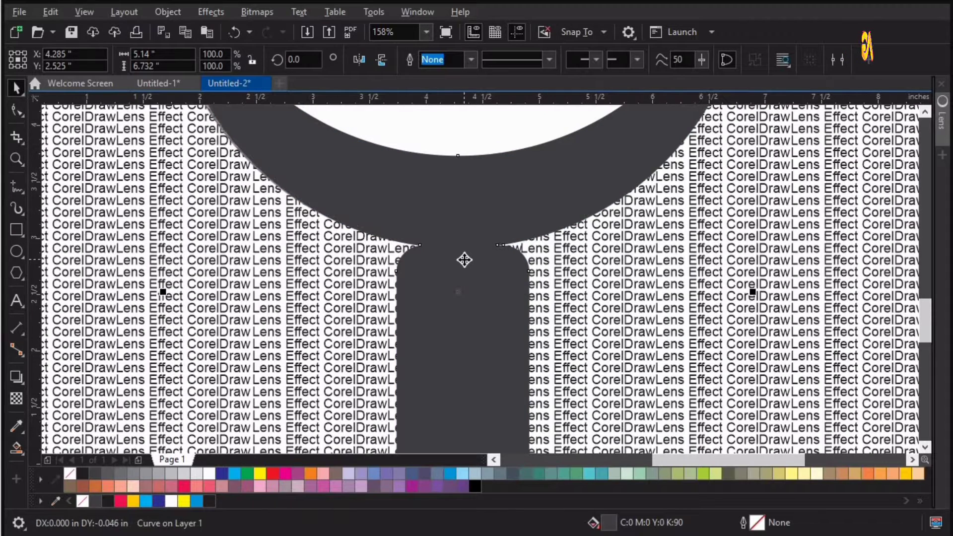
pyautogui.press('F4')
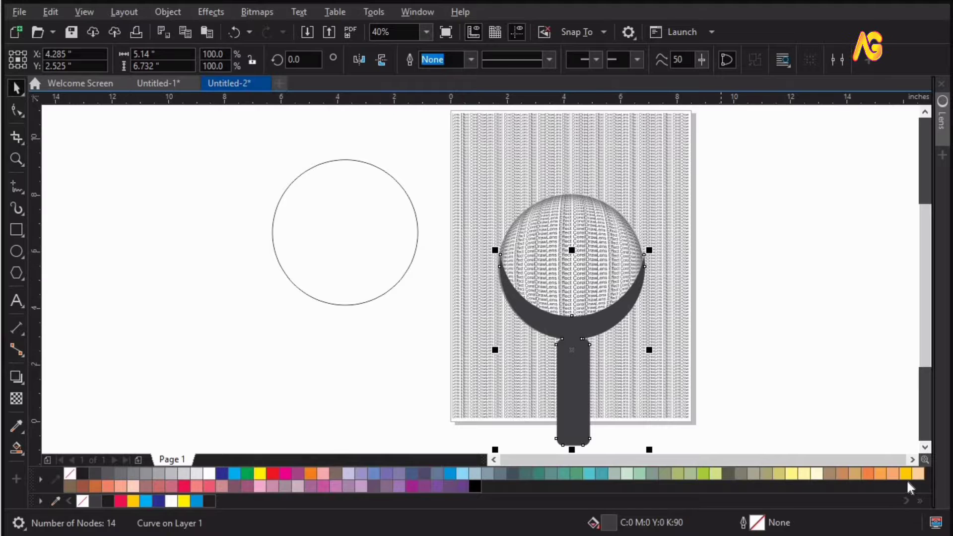
# Fill the crescent-and-handle shape with the C:0 M:20 Y:100 K:0 yellow and align its centre horizontally with the sphere.
pyautogui.click(906, 474)
pyautogui.press('z')
pyautogui.moveTo(450, 237); pyautogui.dragTo(692, 435)
pyautogui.press('space')
pyautogui.keyDown('shift'); pyautogui.click(449, 171); pyautogui.keyUp('shift')
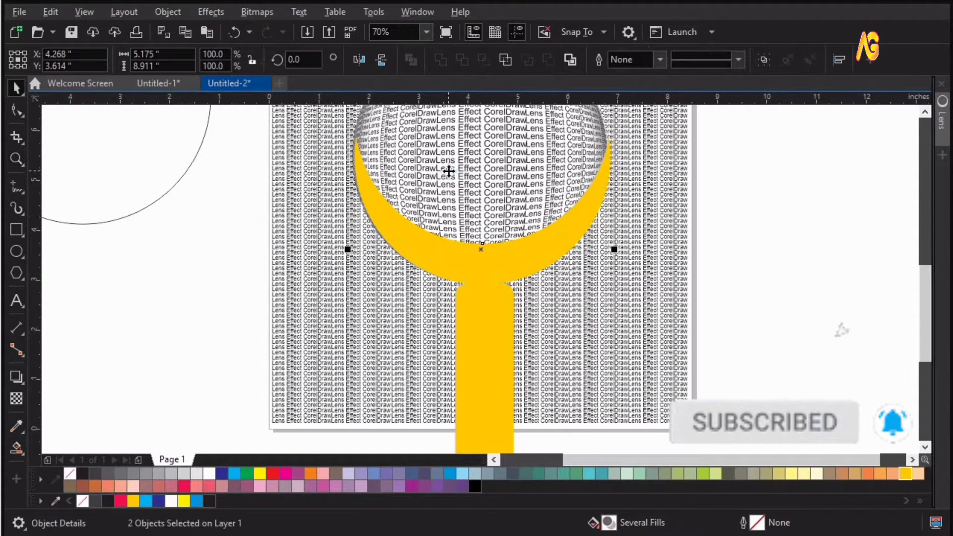
pyautogui.press('c')
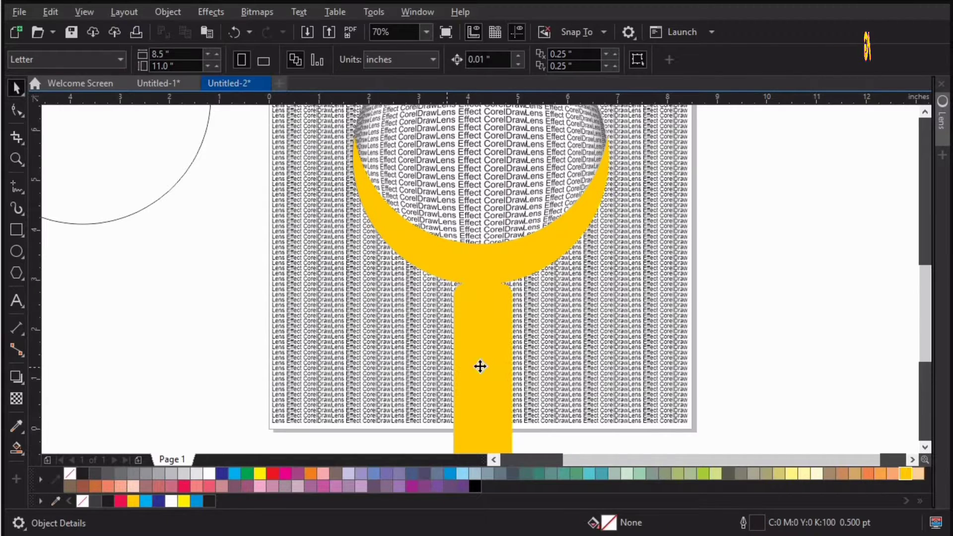
# Apply a linear fountain fill to the handle shape, running from golden yellow on the handle up to bright yellow at the crescent.
pyautogui.click(479, 366)
pyautogui.click(17, 380)
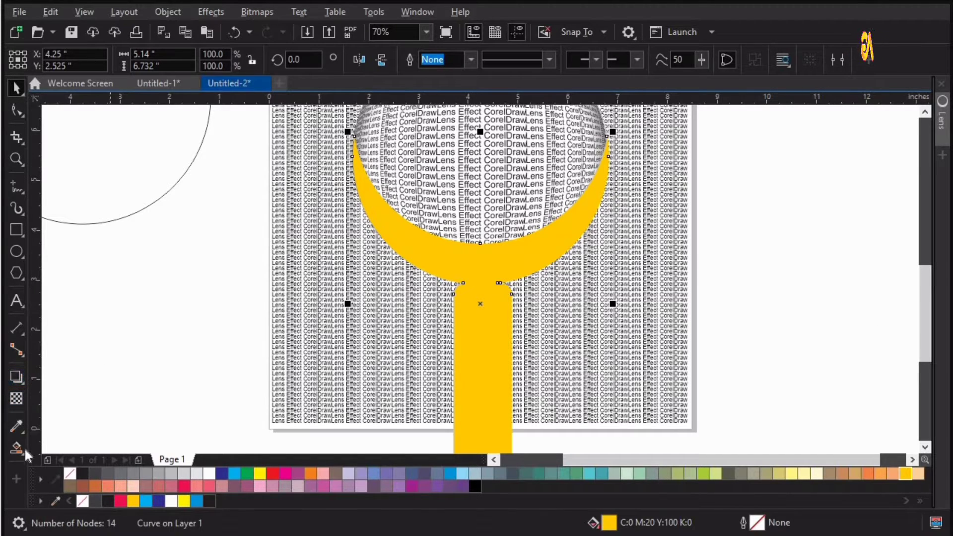
pyautogui.click(64, 452)
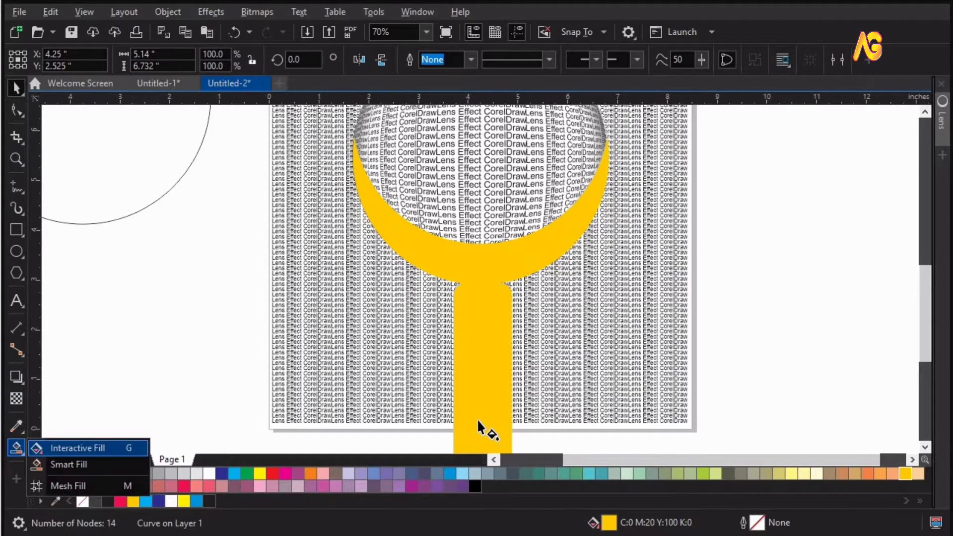
pyautogui.moveTo(472, 413); pyautogui.dragTo(475, 234)
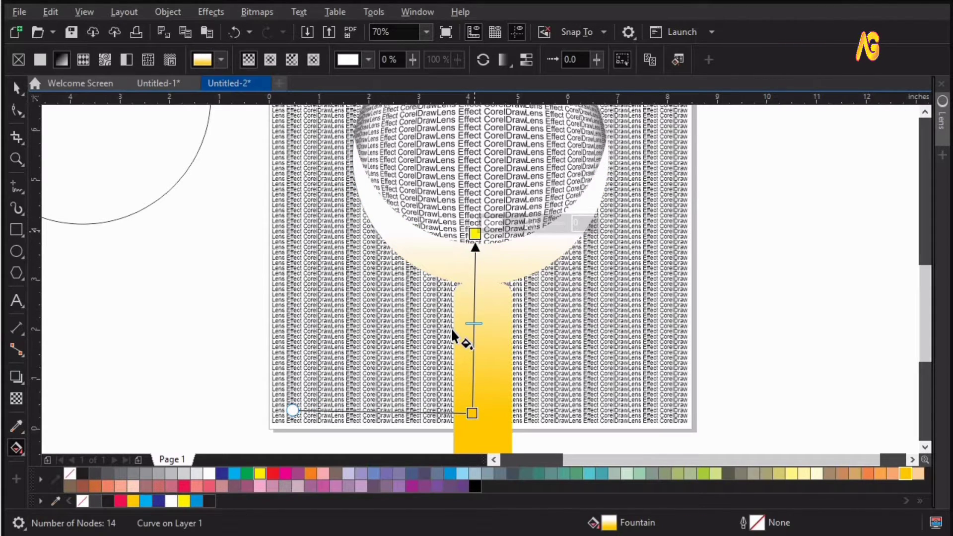
pyautogui.moveTo(478, 415); pyautogui.dragTo(480, 415)
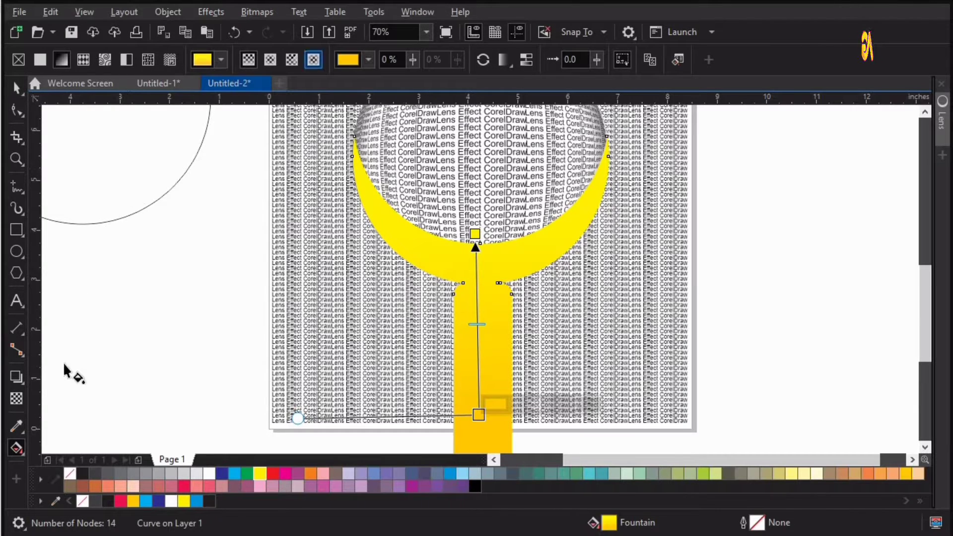
# Set the transparency merge mode of the crescent-and-handle shape to Multiply.
pyautogui.click(15, 402)
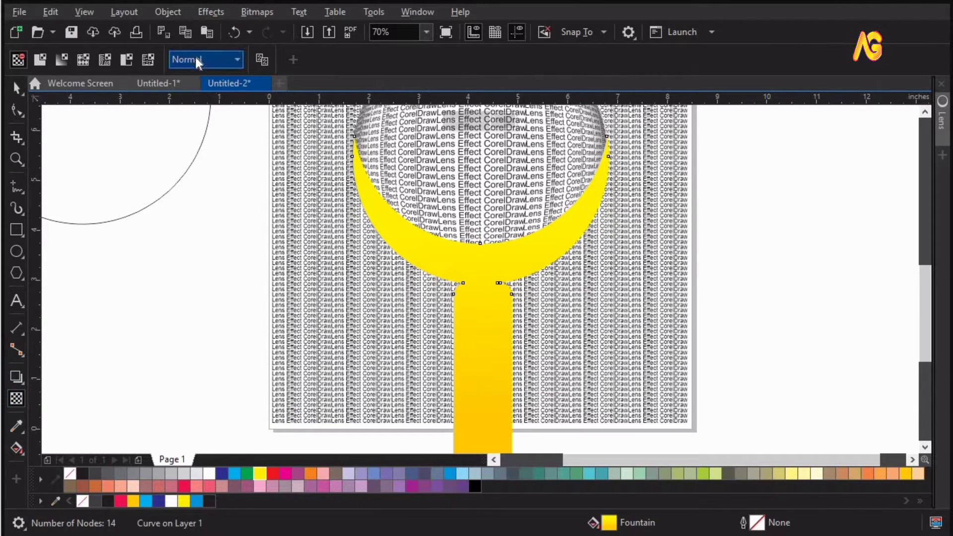
pyautogui.click(195, 59)
pyautogui.click(195, 140)
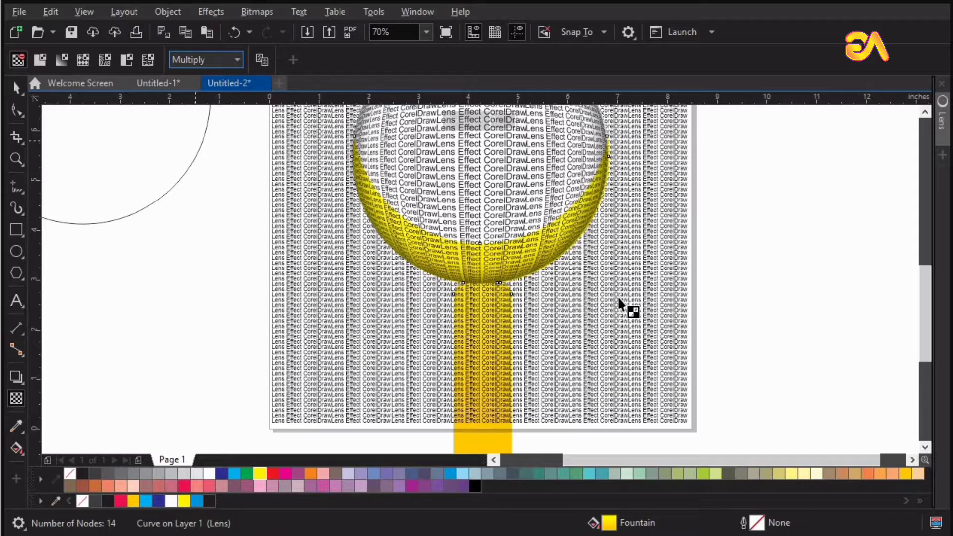
pyautogui.click(848, 291)
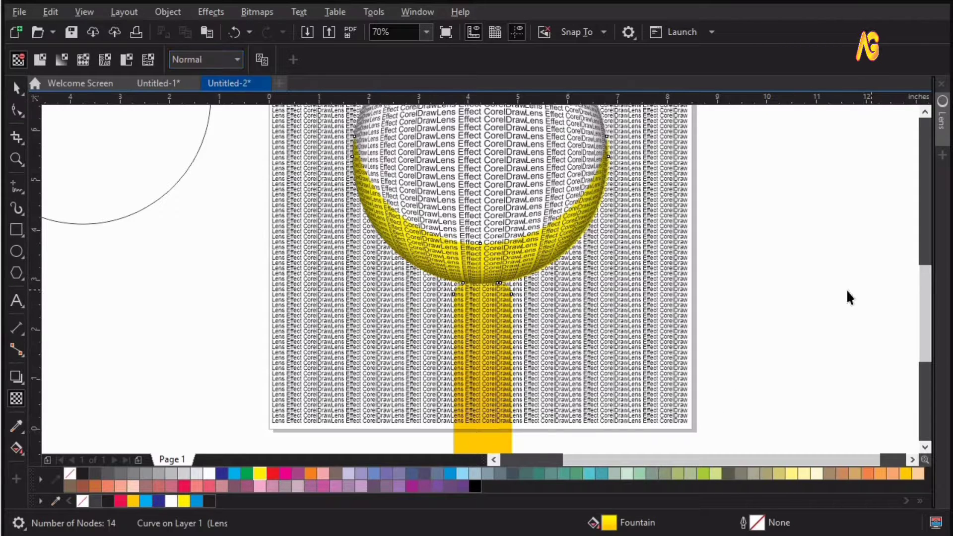
pyautogui.press('space')
pyautogui.press('F4')
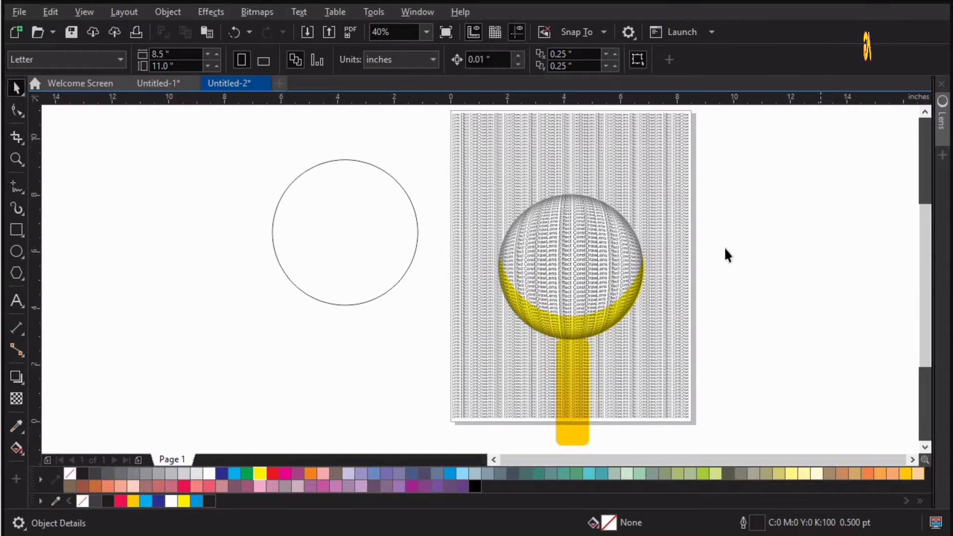
# Scale the sphere and handle together to about 4.76 by 8.26 inches, group them, and move them up until the handle fits within the page.
pyautogui.moveTo(492, 451); pyautogui.dragTo(473, 433)
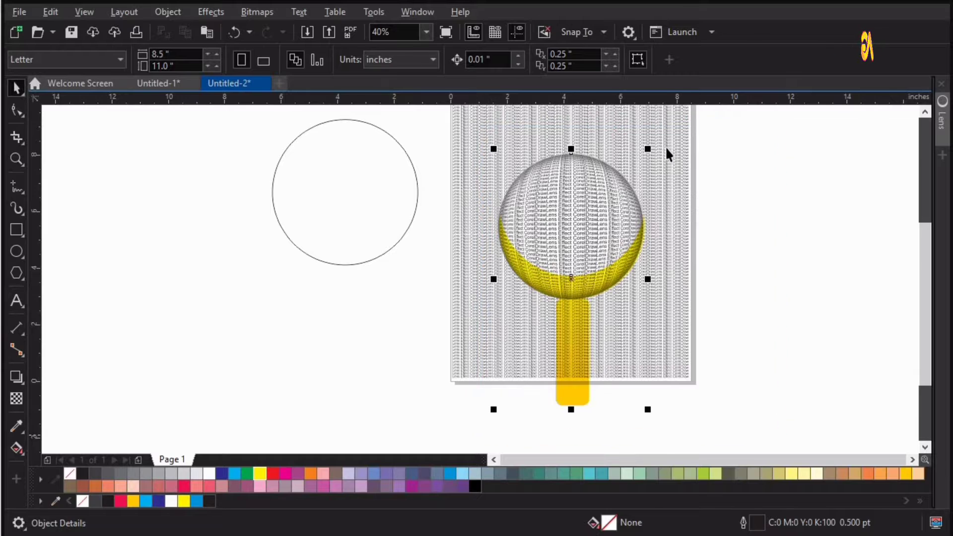
pyautogui.moveTo(651, 148); pyautogui.dragTo(647, 156)
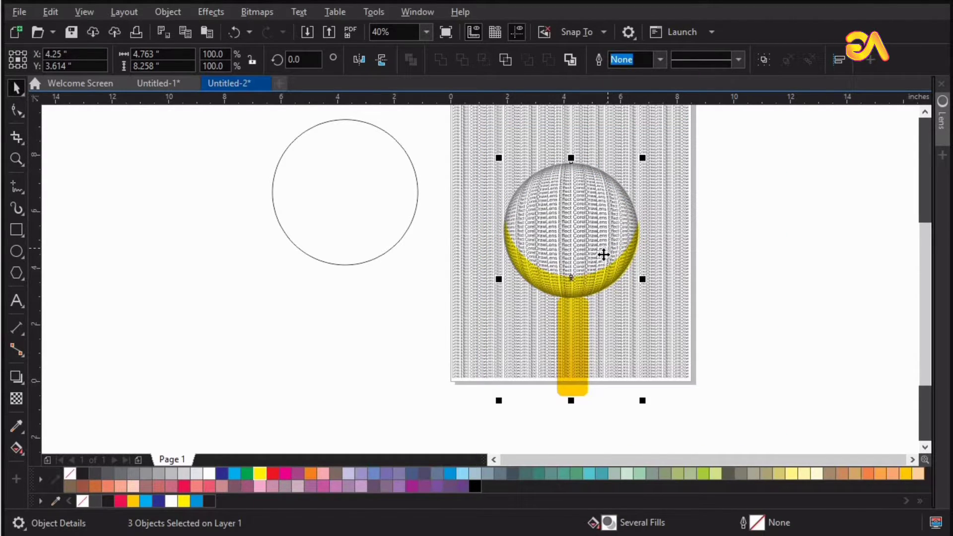
pyautogui.moveTo(604, 255); pyautogui.dragTo(604, 229)
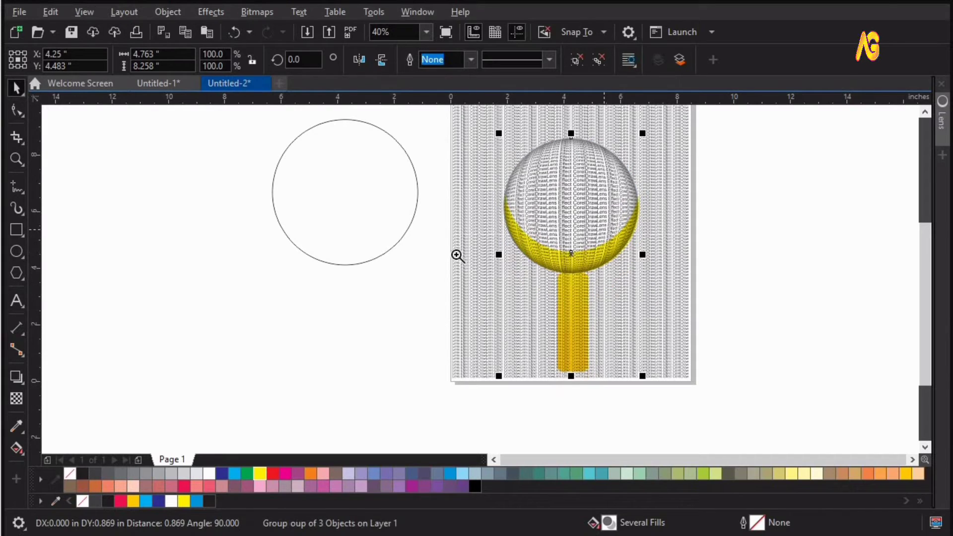
pyautogui.moveTo(456, 255); pyautogui.dragTo(744, 417)
pyautogui.click(418, 330)
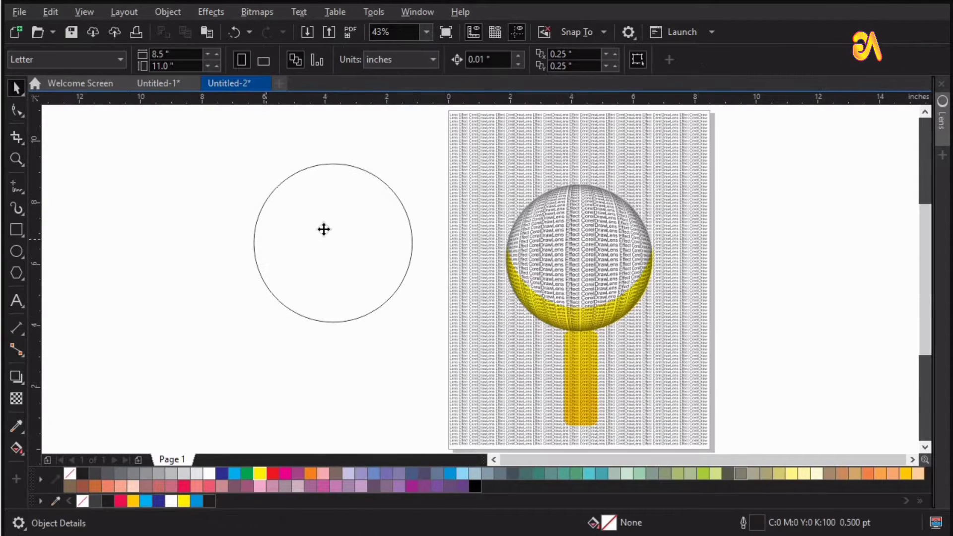
# Duplicate the plain circle left of the page, placing the copy farther left and higher.
pyautogui.press('space')
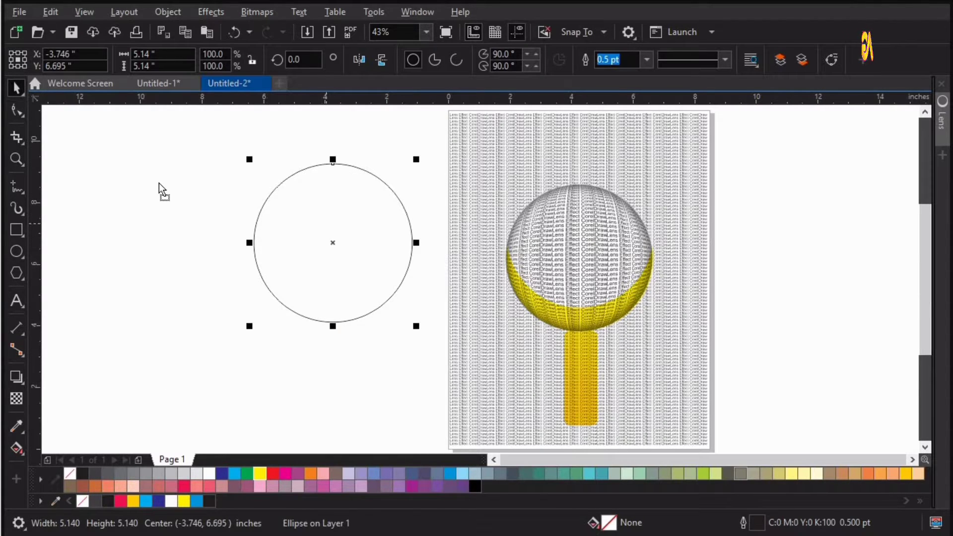
pyautogui.moveTo(326, 223); pyautogui.dragTo(136, 176)
pyautogui.rightClick(136, 177)
# Copy the text pattern to the left of the page, with the nearer plain circle centred on it and filled white.
pyautogui.moveTo(536, 141); pyautogui.dragTo(276, 170)
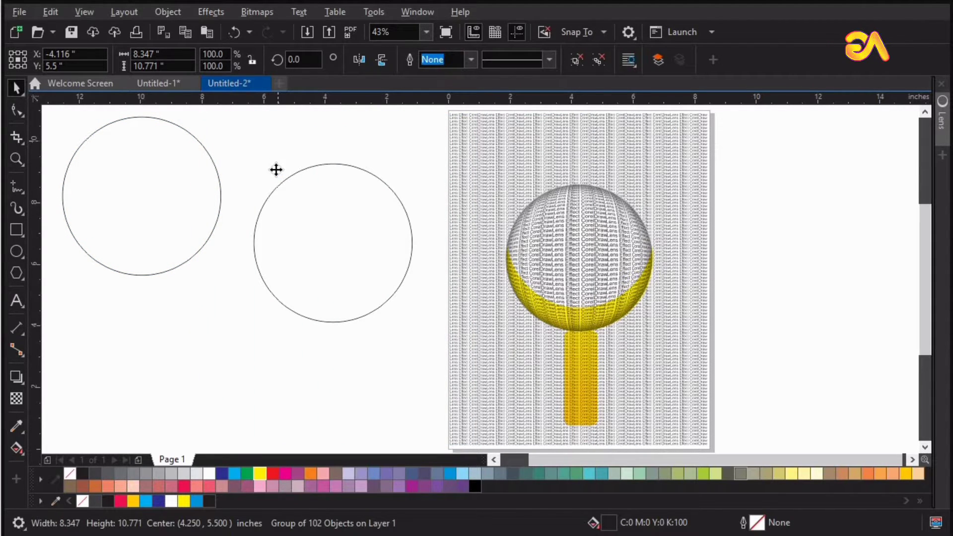
pyautogui.moveTo(347, 326); pyautogui.dragTo(336, 247)
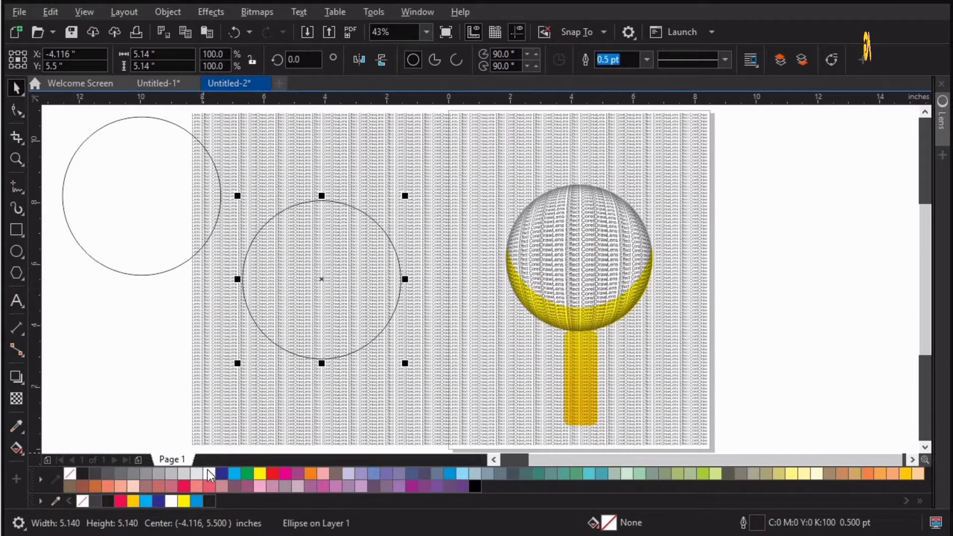
pyautogui.click(209, 473)
# PowerClip the copied text pattern inside the white circle.
pyautogui.click(260, 160)
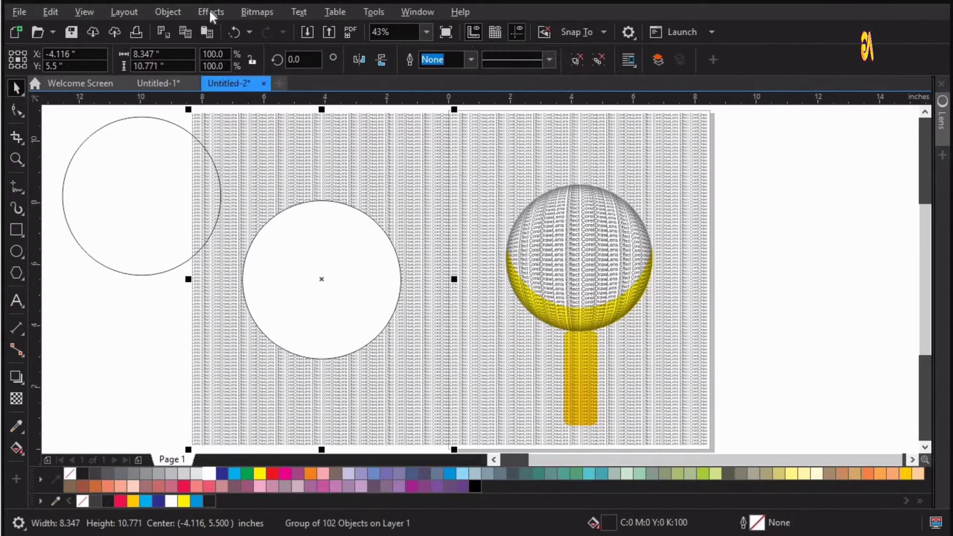
pyautogui.click(169, 11)
pyautogui.moveTo(239, 69)
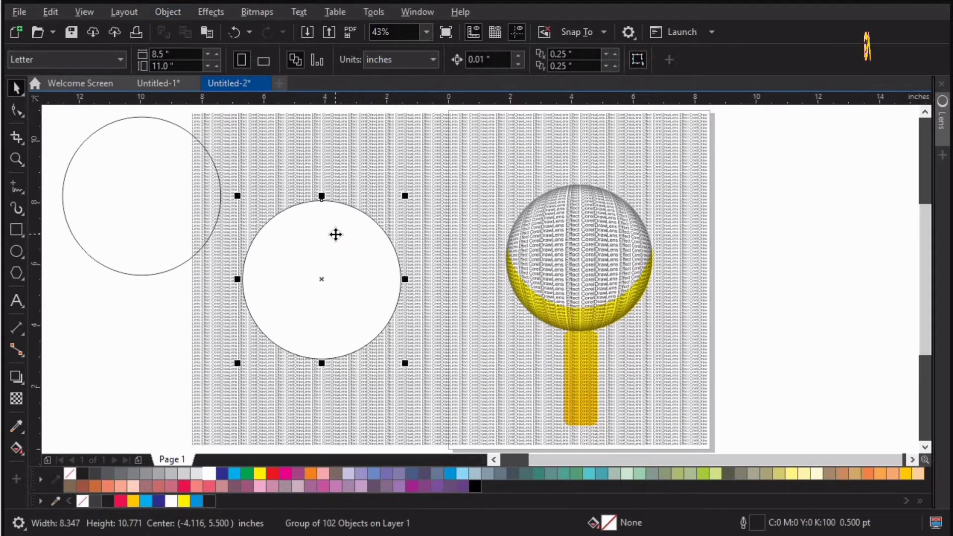
pyautogui.click(334, 234)
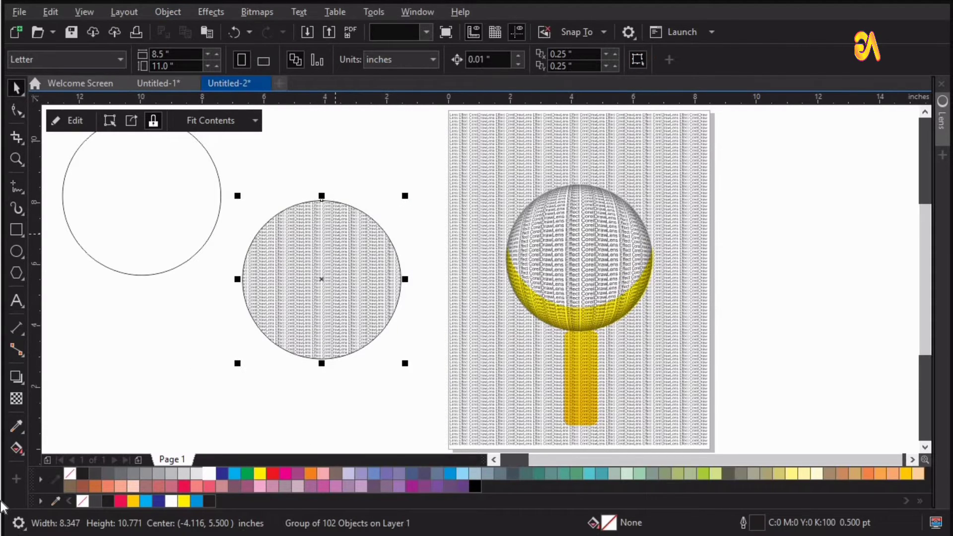
# Remove the outline of the text-filled circle, and apply a Fish Eye lens to the plain circle farther left.
pyautogui.rightClick(67, 475)
pyautogui.click(141, 220)
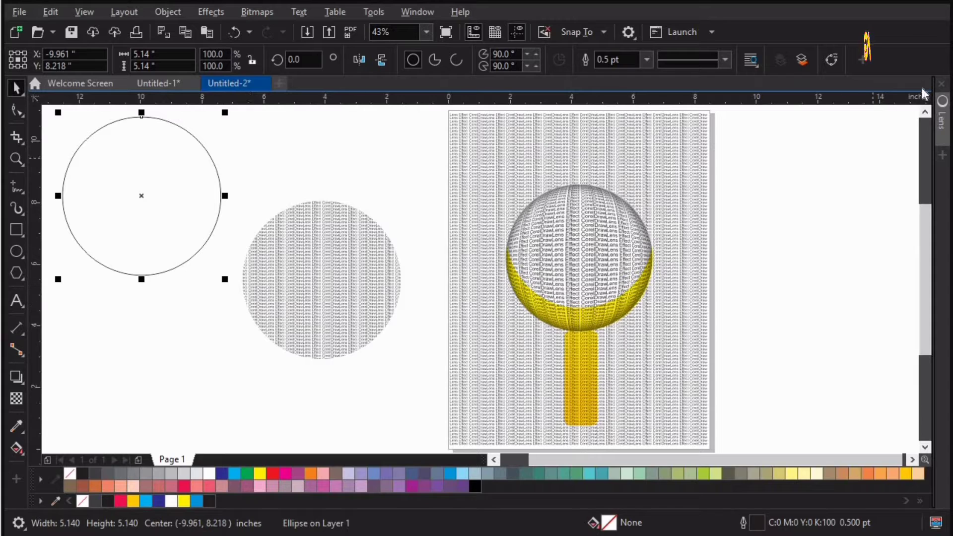
pyautogui.click(943, 85)
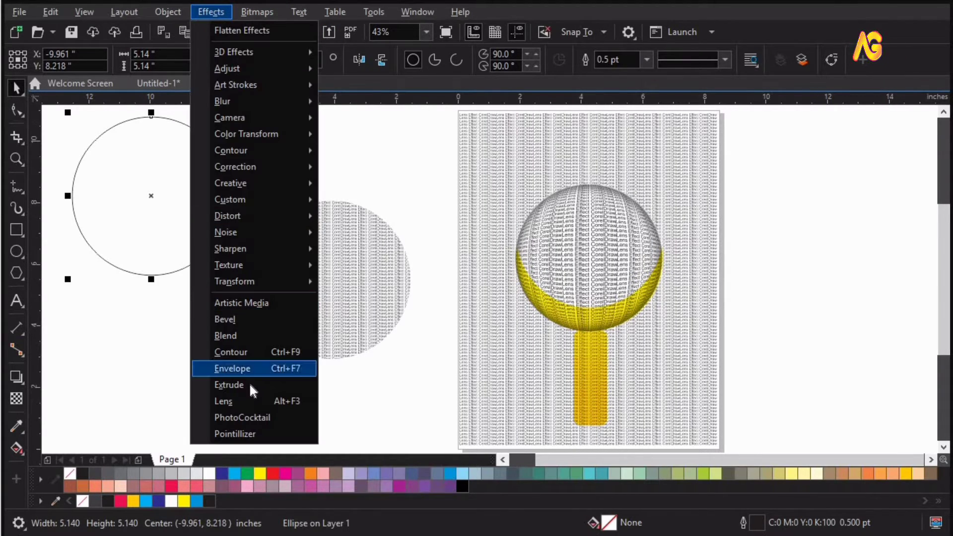
pyautogui.click(238, 398)
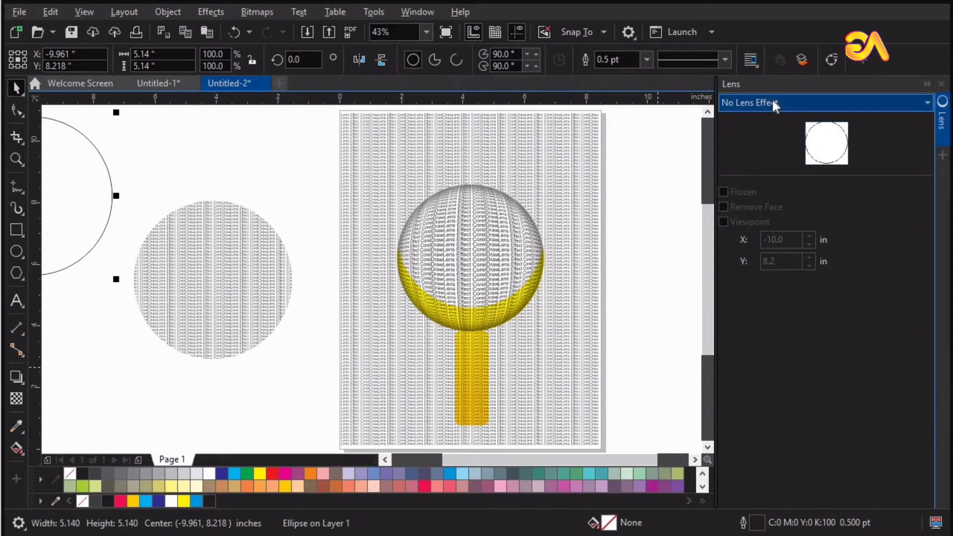
pyautogui.click(769, 105)
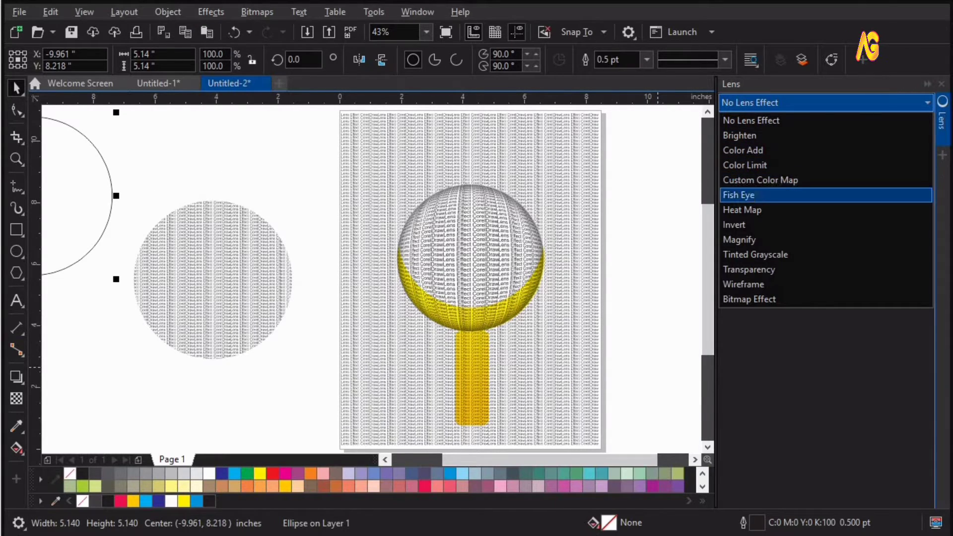
pyautogui.click(751, 195)
pyautogui.click(927, 82)
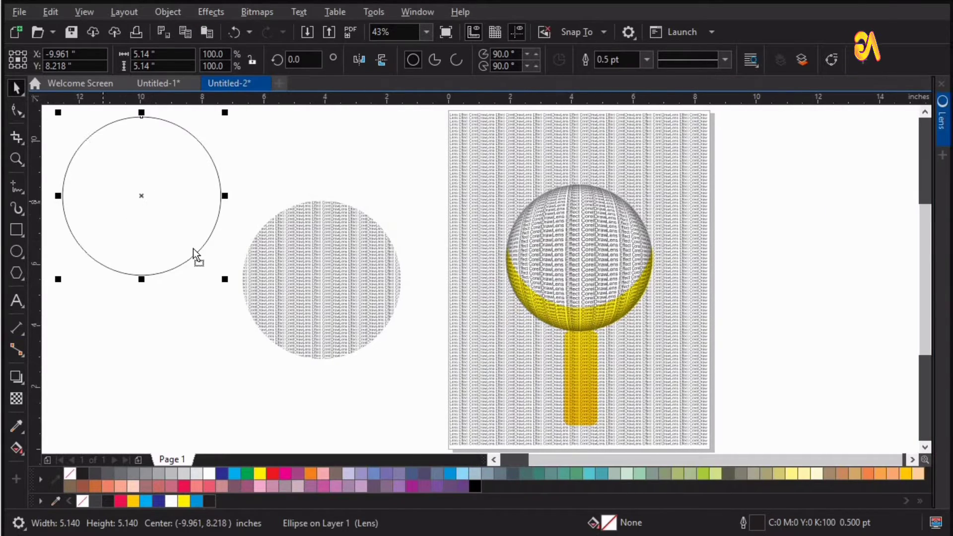
# Centre the fish-eye lens circle on the text-filled circle and remove the outline from both.
pyautogui.moveTo(104, 201); pyautogui.dragTo(287, 288)
pyautogui.keyDown('shift'); pyautogui.click(387, 303); pyautogui.keyUp('shift')
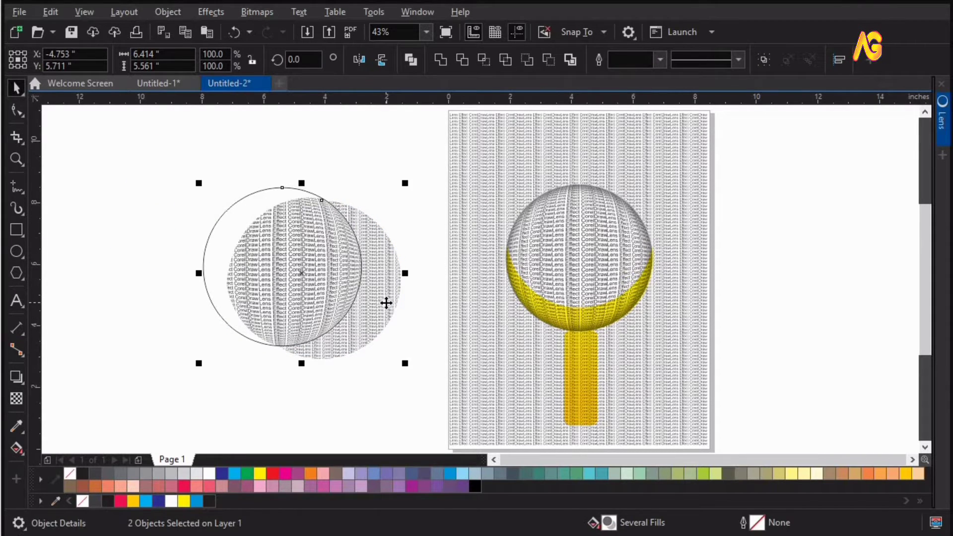
pyautogui.press('c')
pyautogui.press('e')
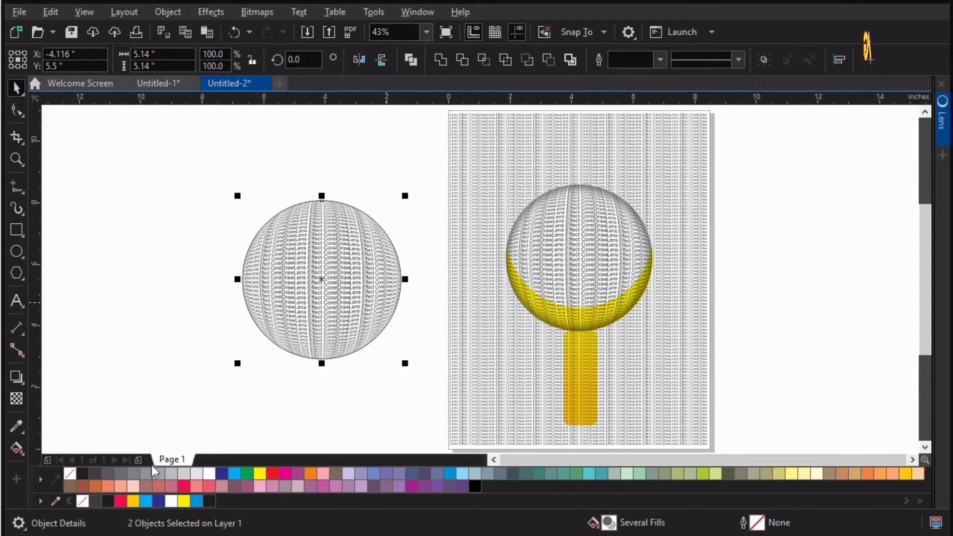
pyautogui.rightClick(73, 473)
pyautogui.click(198, 156)
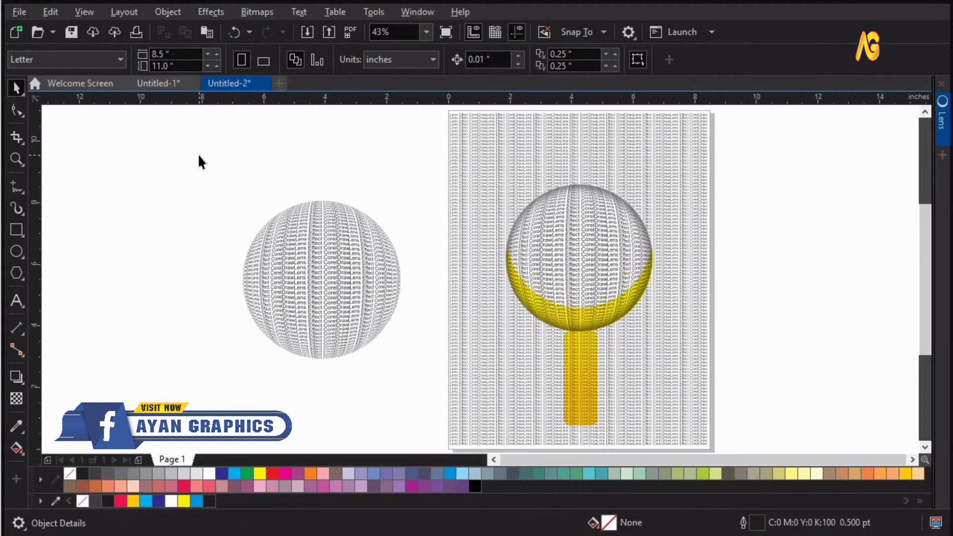
# Add an inner shadow to the fish-eye sphere left of the page, directed from its centre towards the right edge.
pyautogui.click(317, 283)
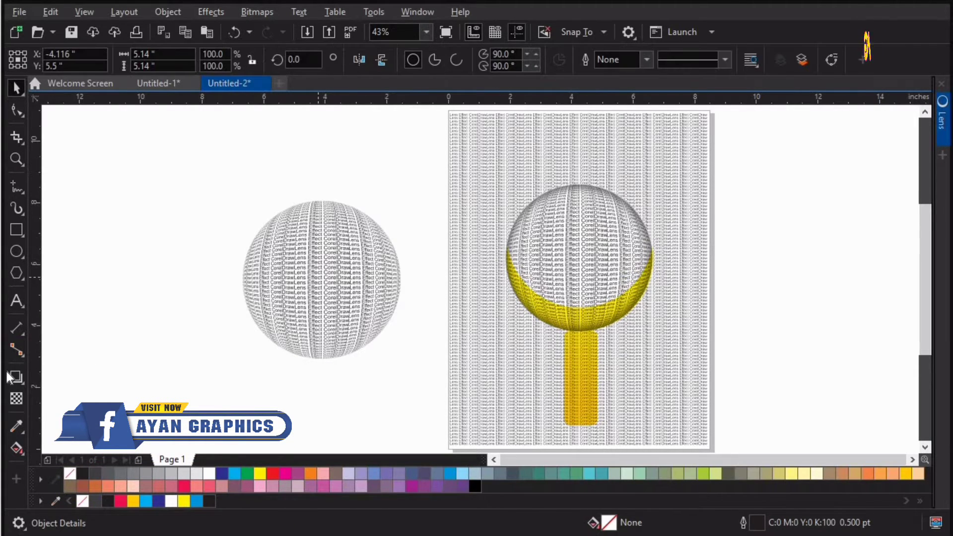
pyautogui.click(16, 377)
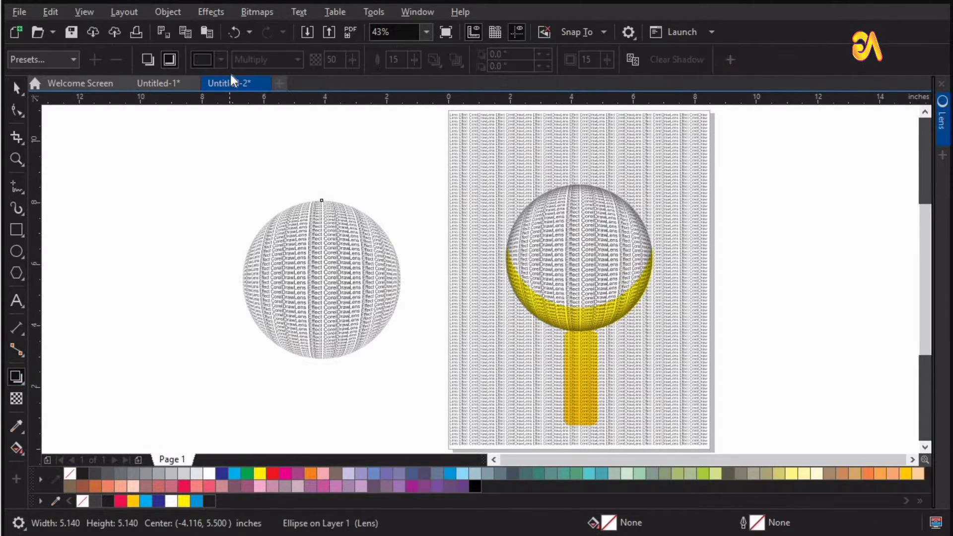
pyautogui.click(173, 58)
pyautogui.moveTo(357, 277); pyautogui.dragTo(397, 270)
# Set the inner shadow's opacity to 100 and feathering to 10, and group the sphere's parts.
pyautogui.write('80')
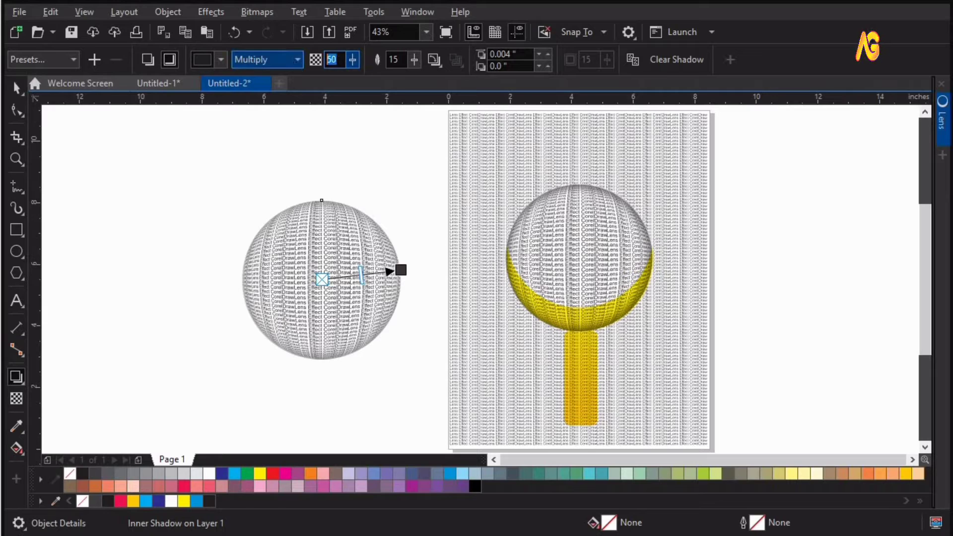
pyautogui.press('Tab')
pyautogui.write('1')
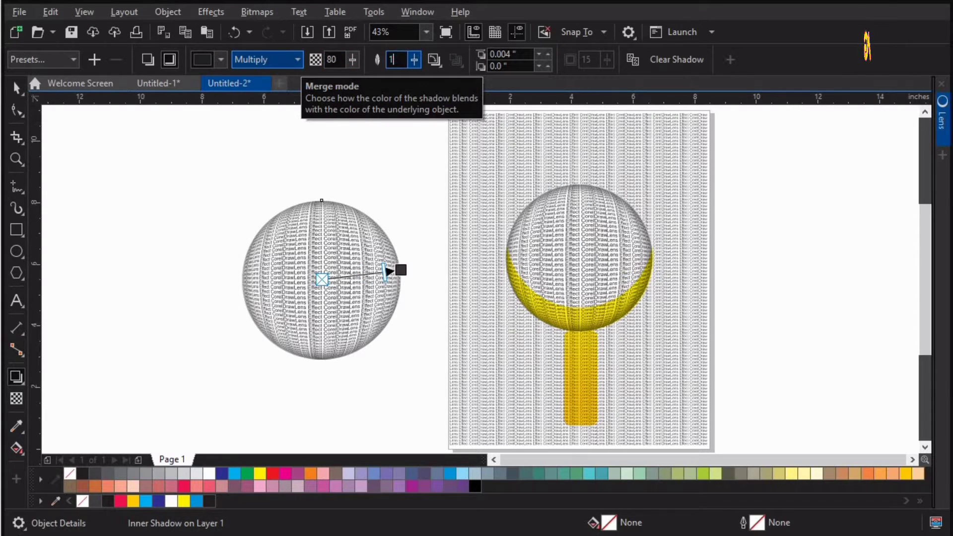
pyautogui.write('0')
pyautogui.press('Tab')
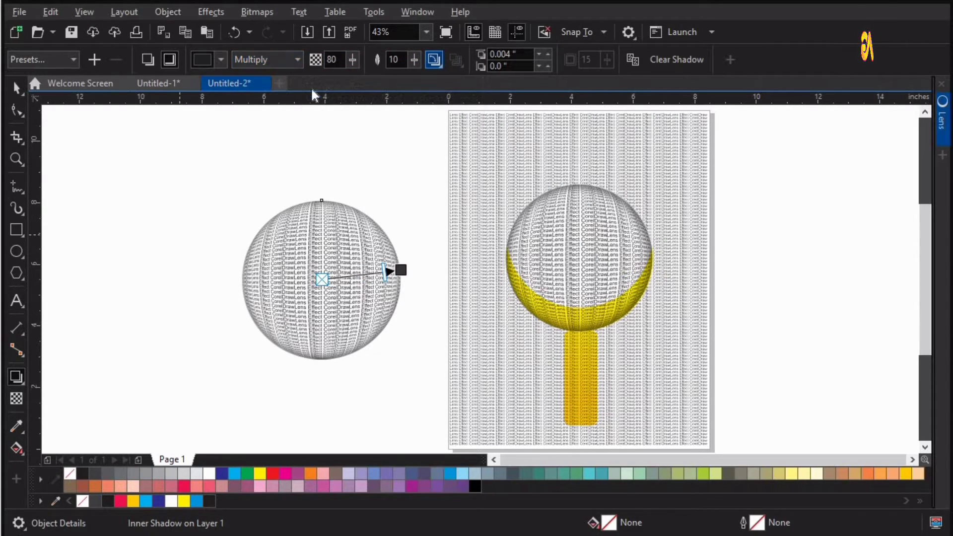
pyautogui.write('100')
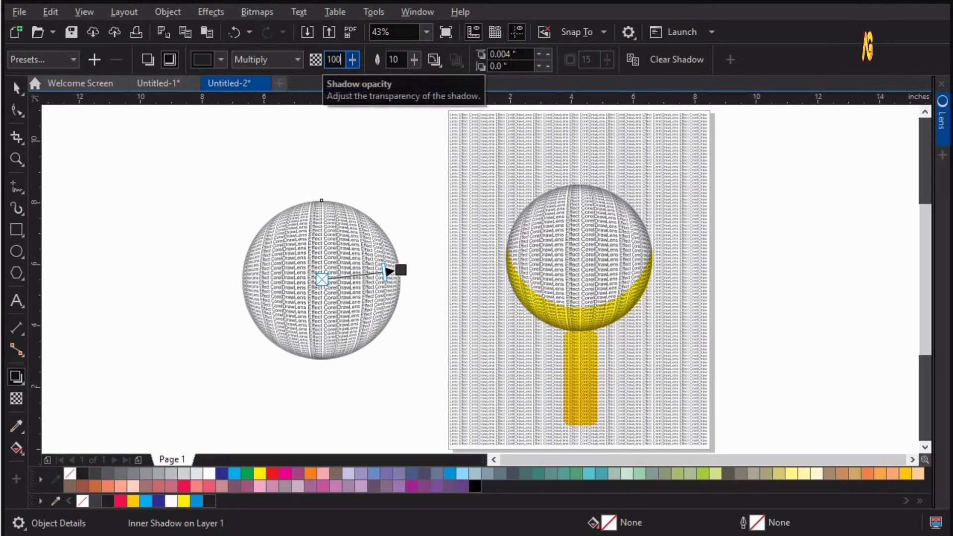
pyautogui.press('Tab')
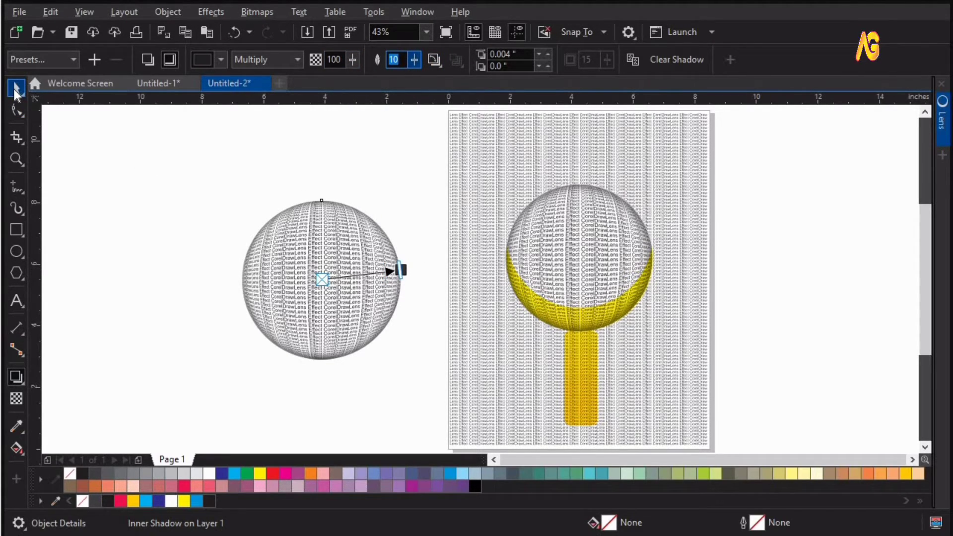
pyautogui.click(15, 90)
pyautogui.click(201, 159)
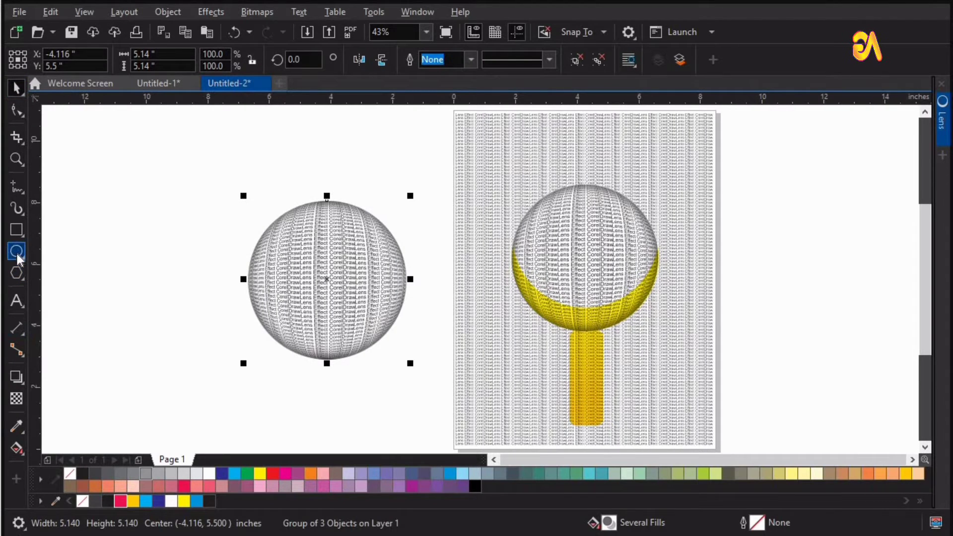
# Draw a black, outline-free ellipse about 2.76 by 1.04 inches left of the sphere, with an elliptical fountain transparency.
pyautogui.click(17, 254)
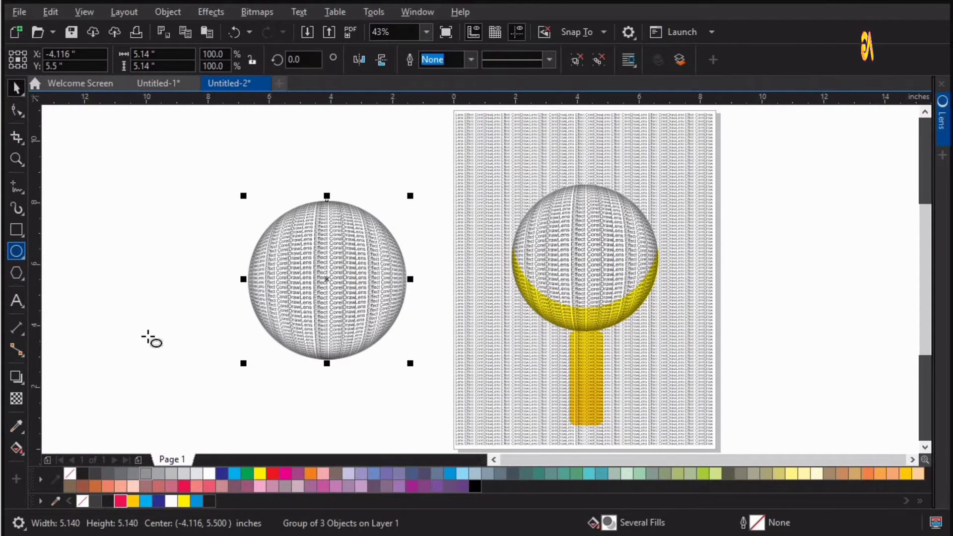
pyautogui.moveTo(125, 319); pyautogui.dragTo(210, 351)
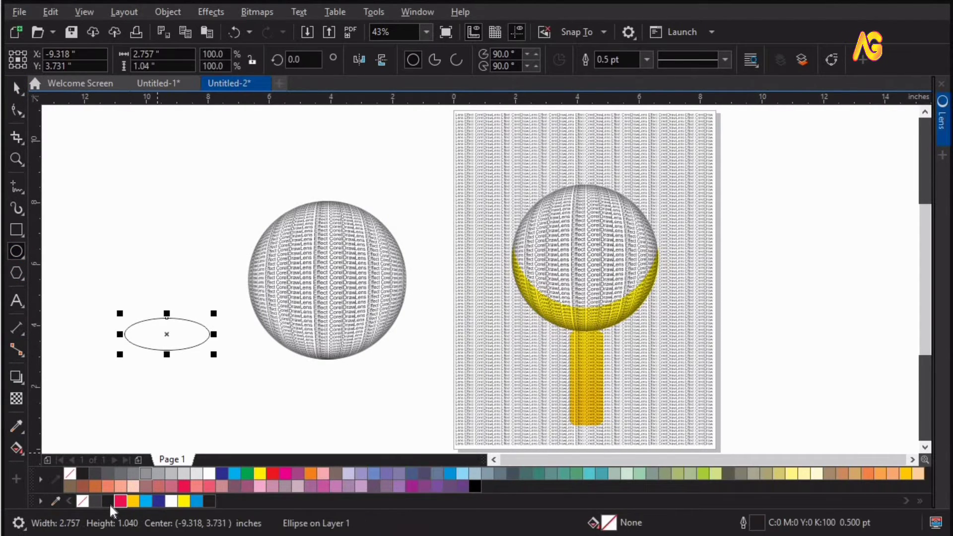
pyautogui.click(106, 501)
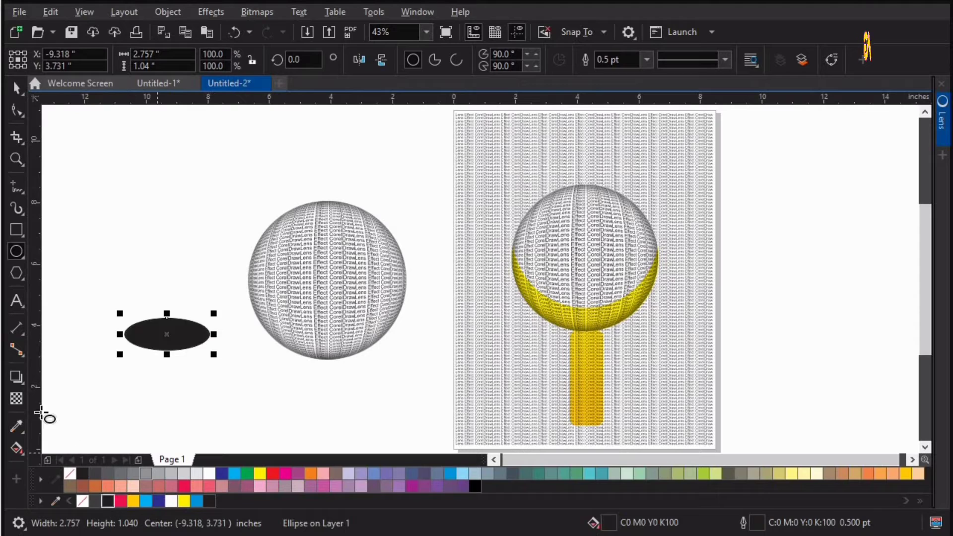
pyautogui.click(17, 398)
pyautogui.rightClick(72, 472)
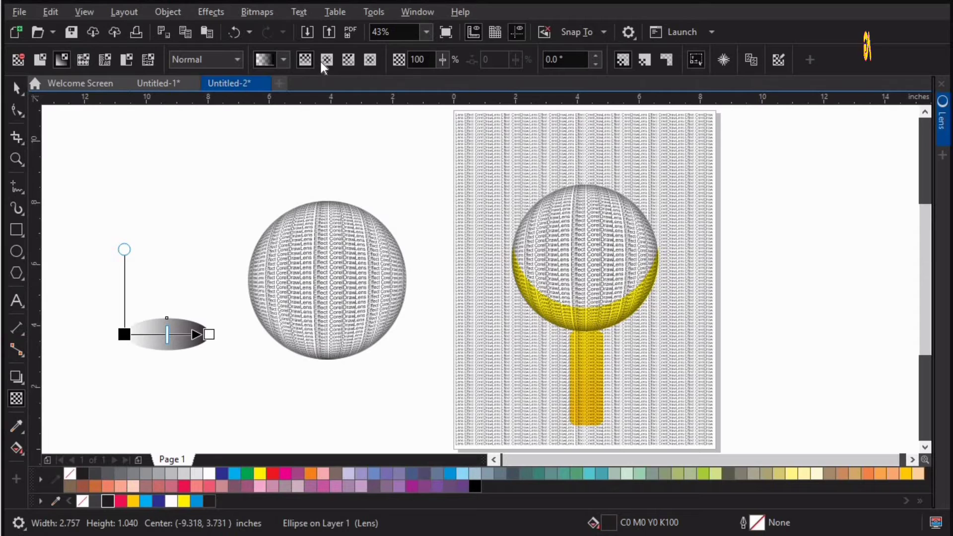
pyautogui.click(322, 62)
# Place the faded ellipse centred just below the sphere as a ground shadow, reshaped to about 4.01 by 0.62 inches.
pyautogui.press('space')
pyautogui.moveTo(253, 376); pyautogui.dragTo(324, 381)
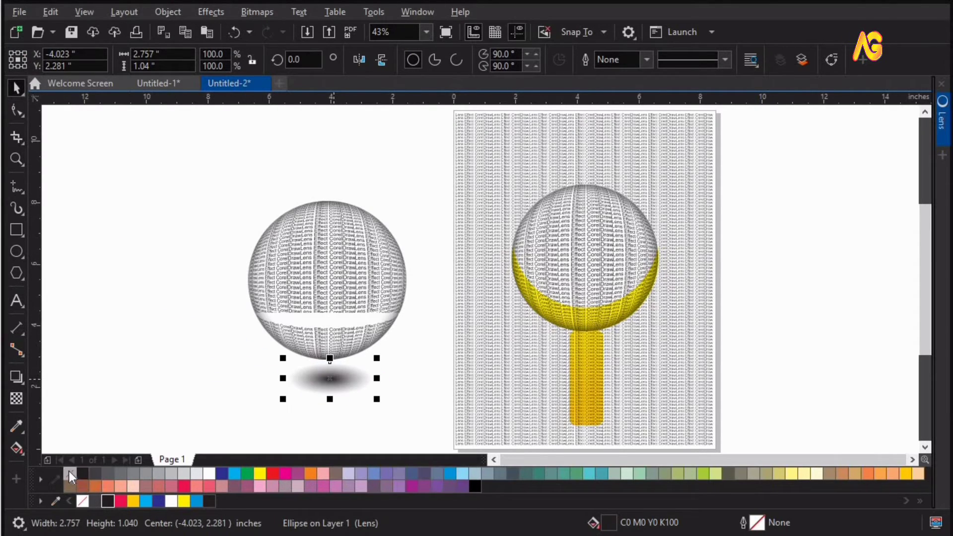
pyautogui.press('Escape')
pyautogui.click(335, 369)
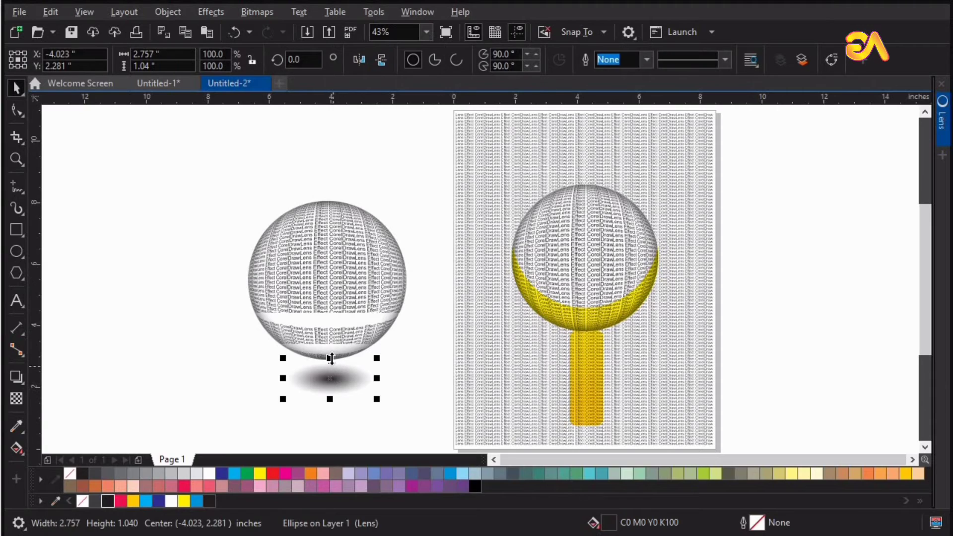
pyautogui.moveTo(330, 360); pyautogui.dragTo(330, 374)
pyautogui.moveTo(379, 401)
pyautogui.mouseDown()
pyautogui.moveTo(393, 408)
pyautogui.moveTo(362, 399)
pyautogui.mouseUp()
pyautogui.moveTo(330, 369); pyautogui.dragTo(332, 370)
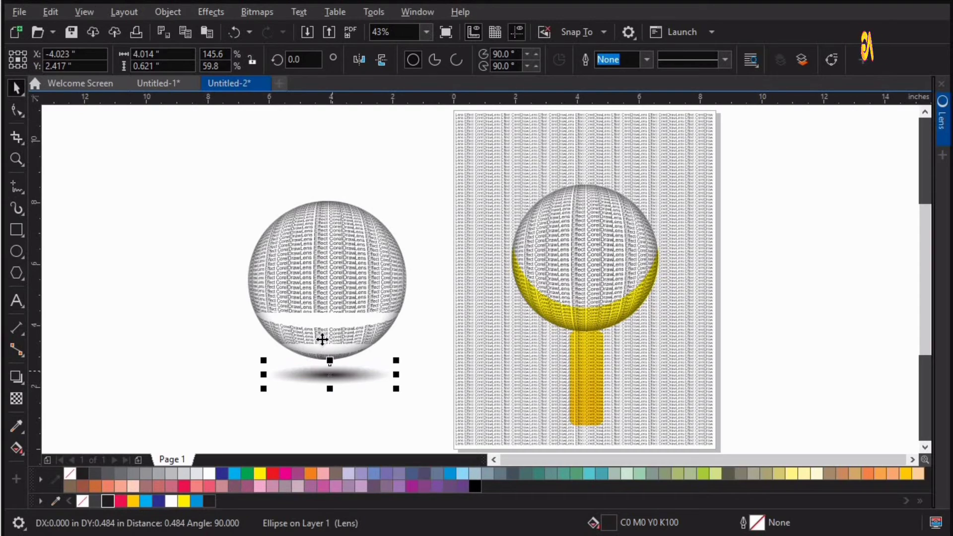
pyautogui.keyDown('shift'); pyautogui.click(349, 341); pyautogui.keyUp('shift')
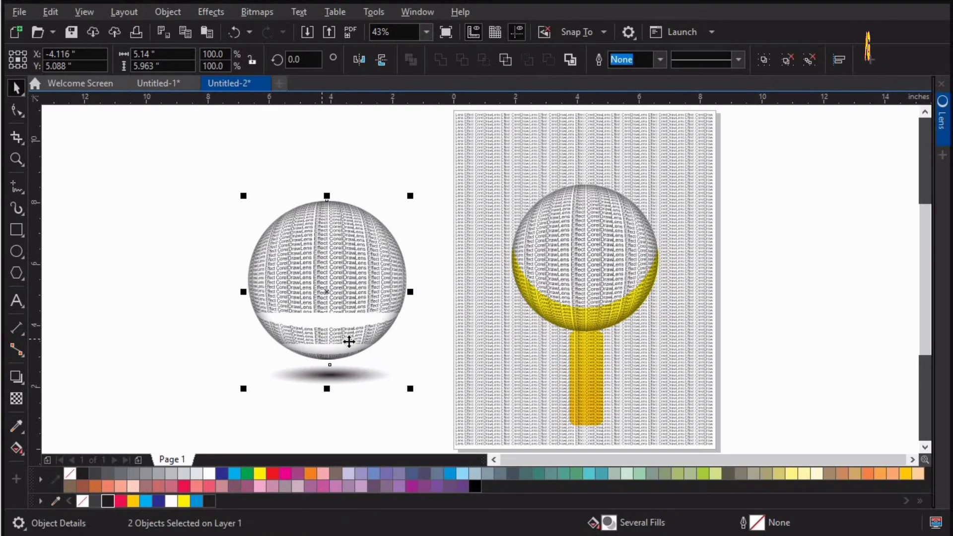
pyautogui.click(208, 192)
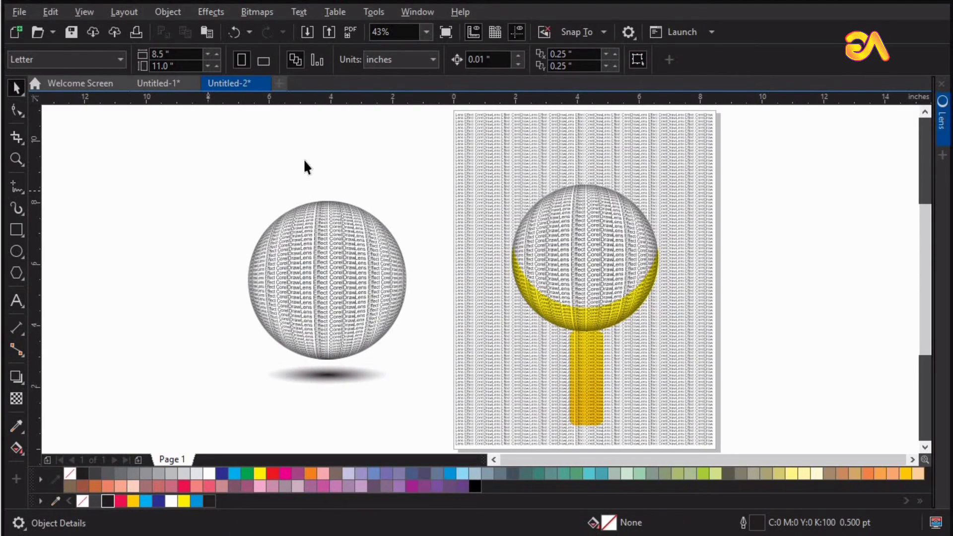